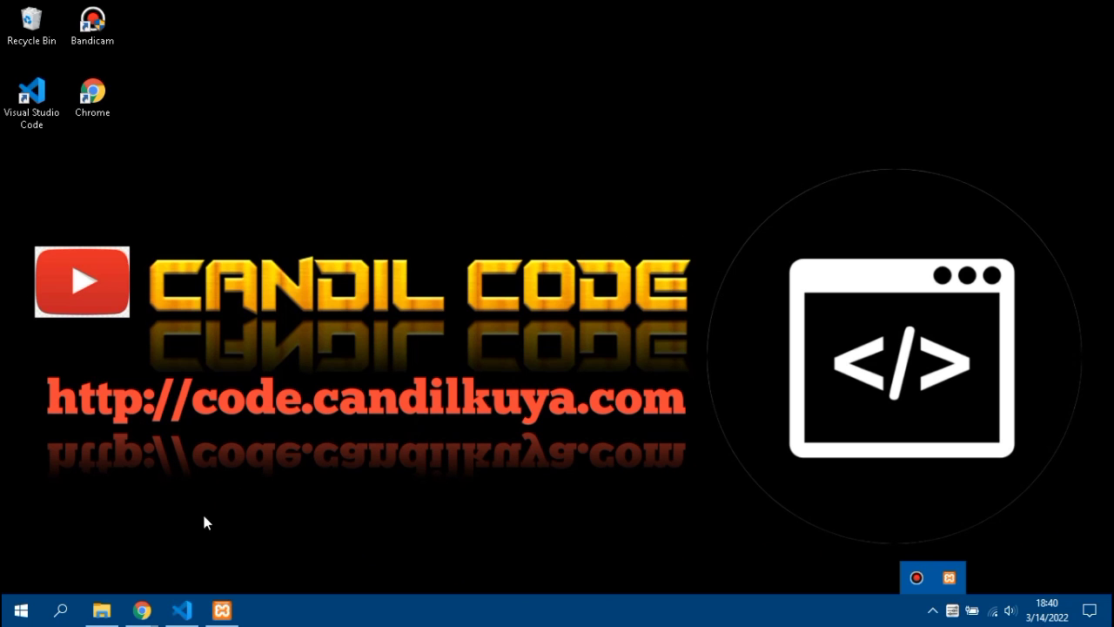
Start Apache and MySQL in XAMPP Control Panel, then bring the PREMIUM folder forward
click(222, 610)
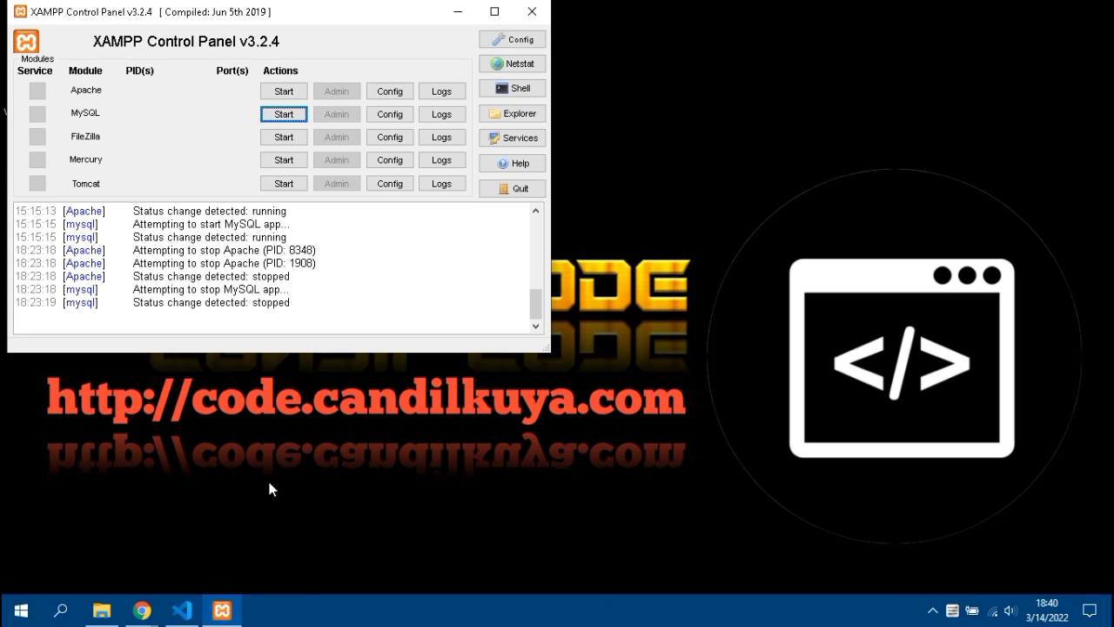
click(282, 92)
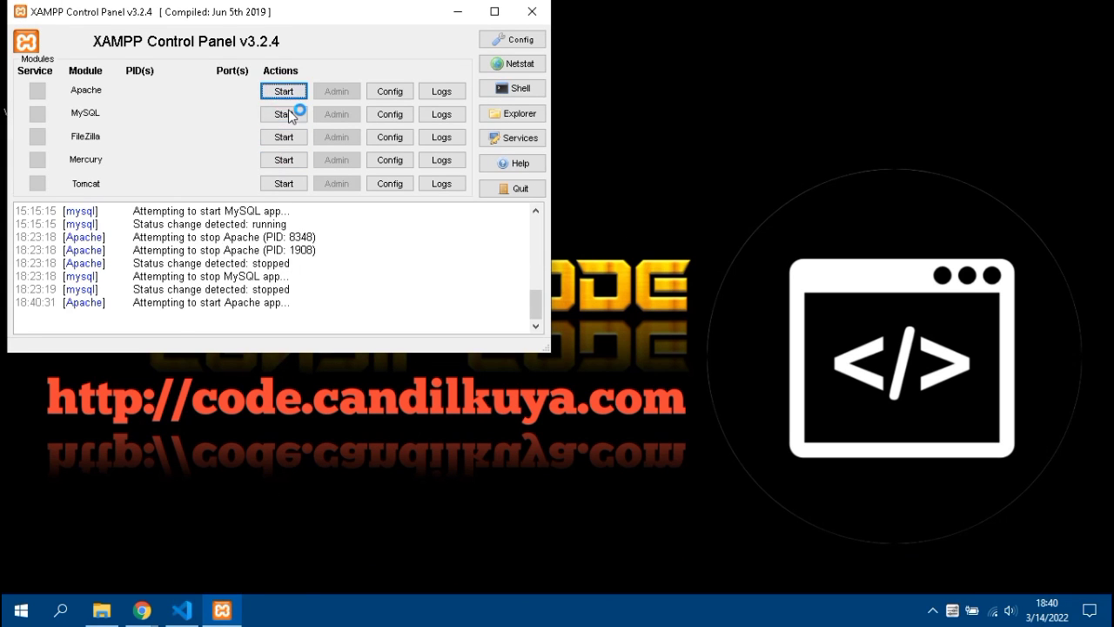
click(291, 115)
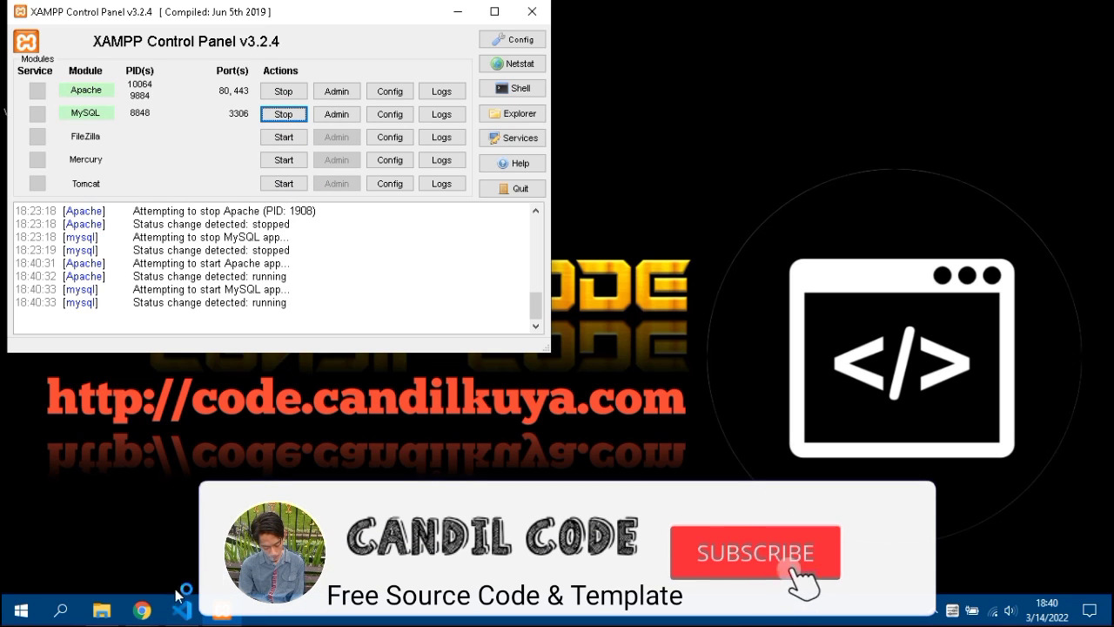
mouse_move(140, 614)
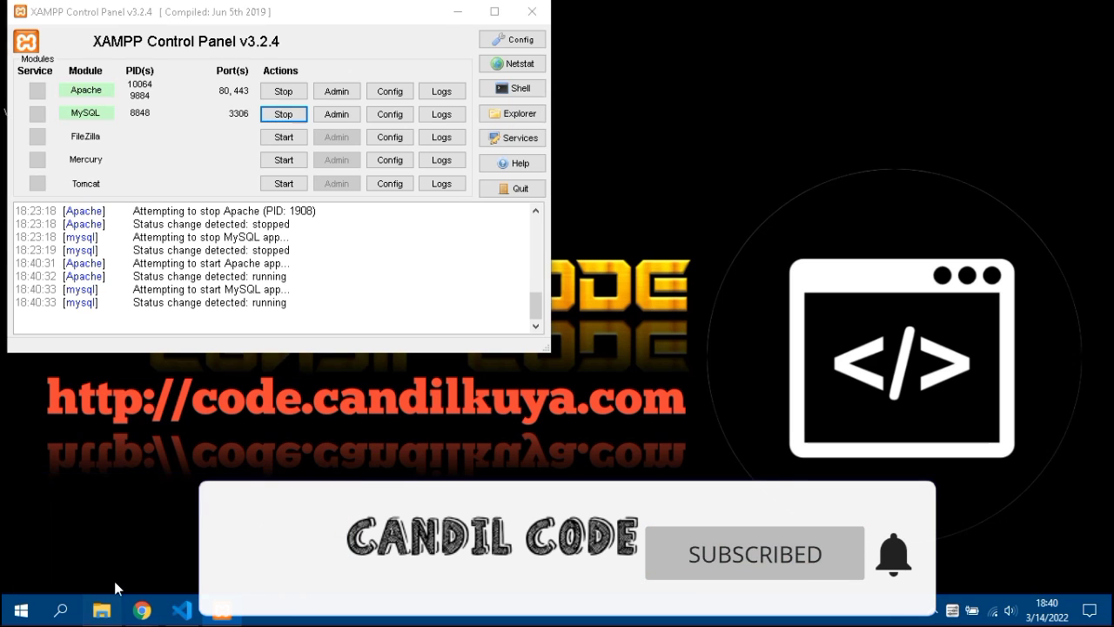
click(102, 610)
Open Git Bash in the e-spp folder and run php artisan serve
right_click(296, 185)
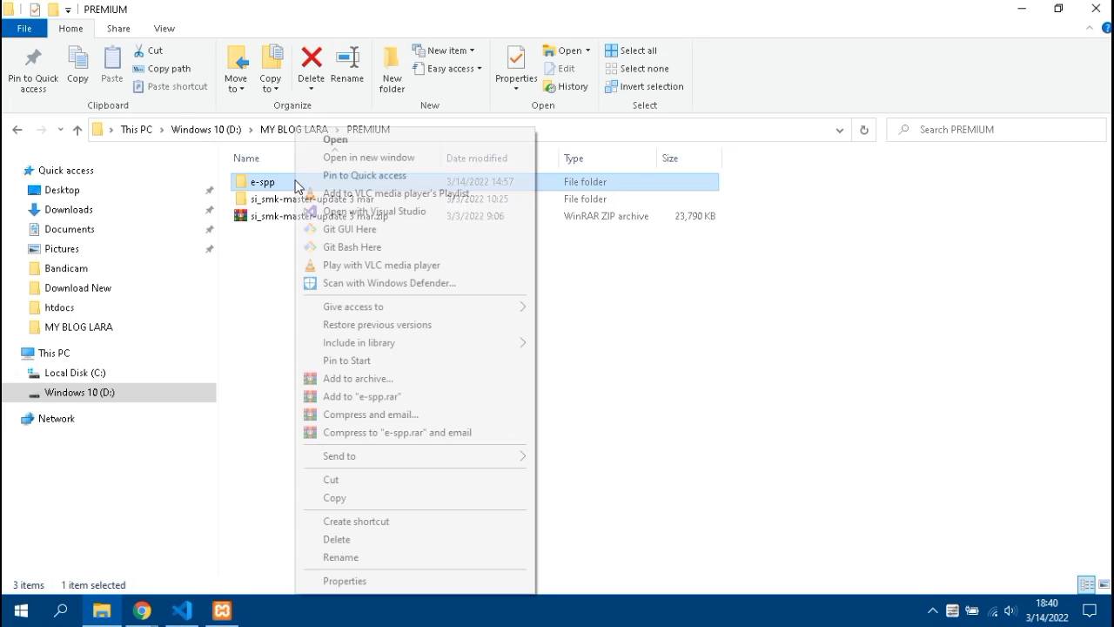
click(327, 248)
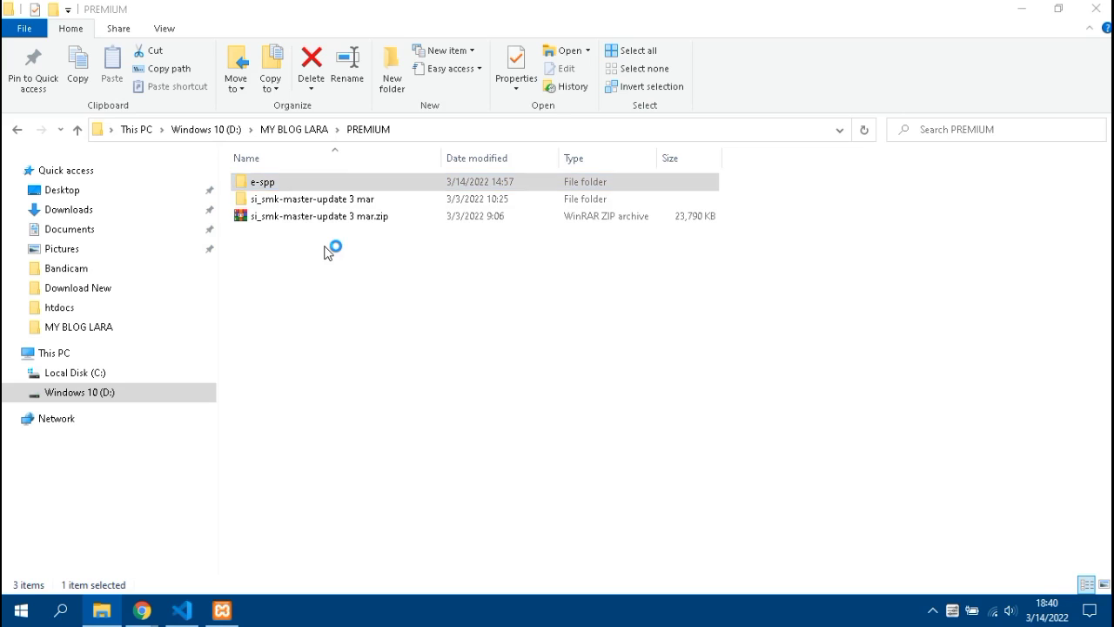
text(php artisan serve)
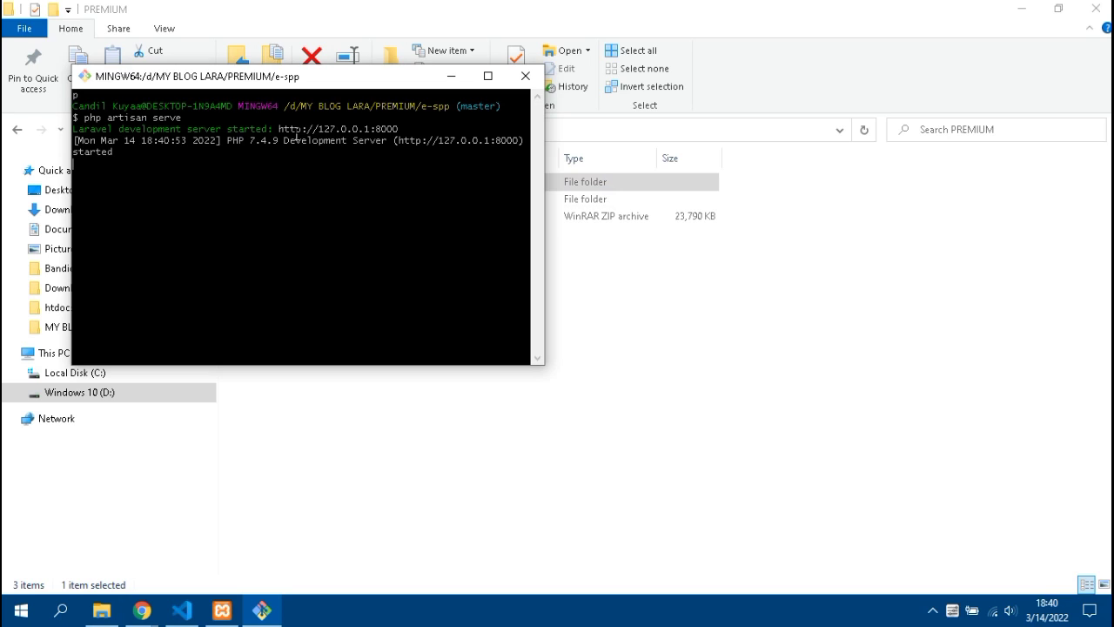
drag(280, 128, 398, 128)
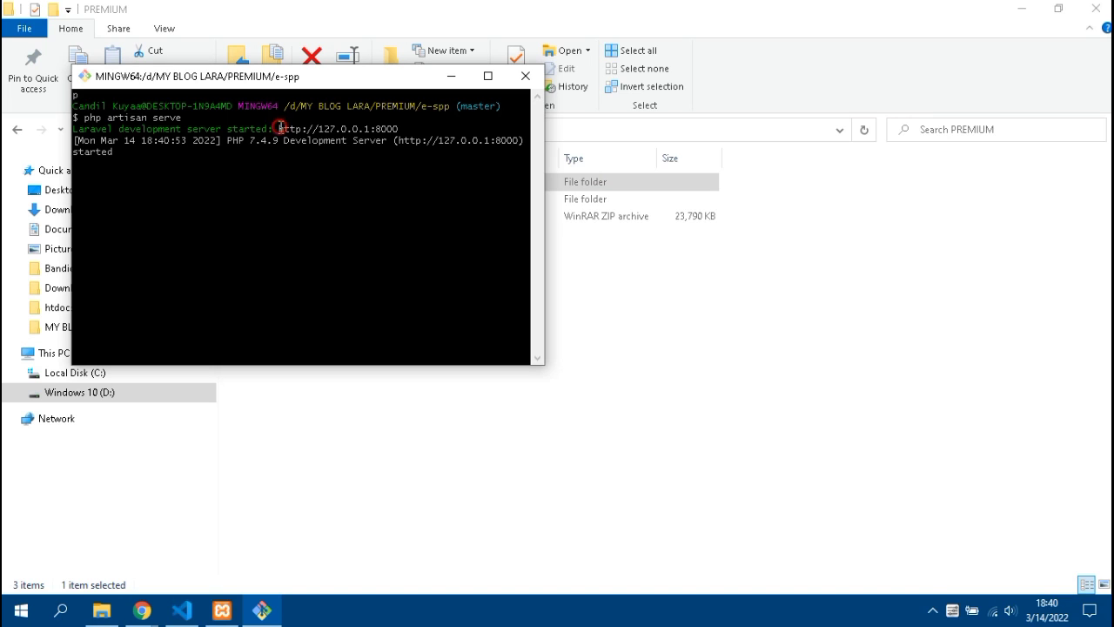
right_click(398, 126)
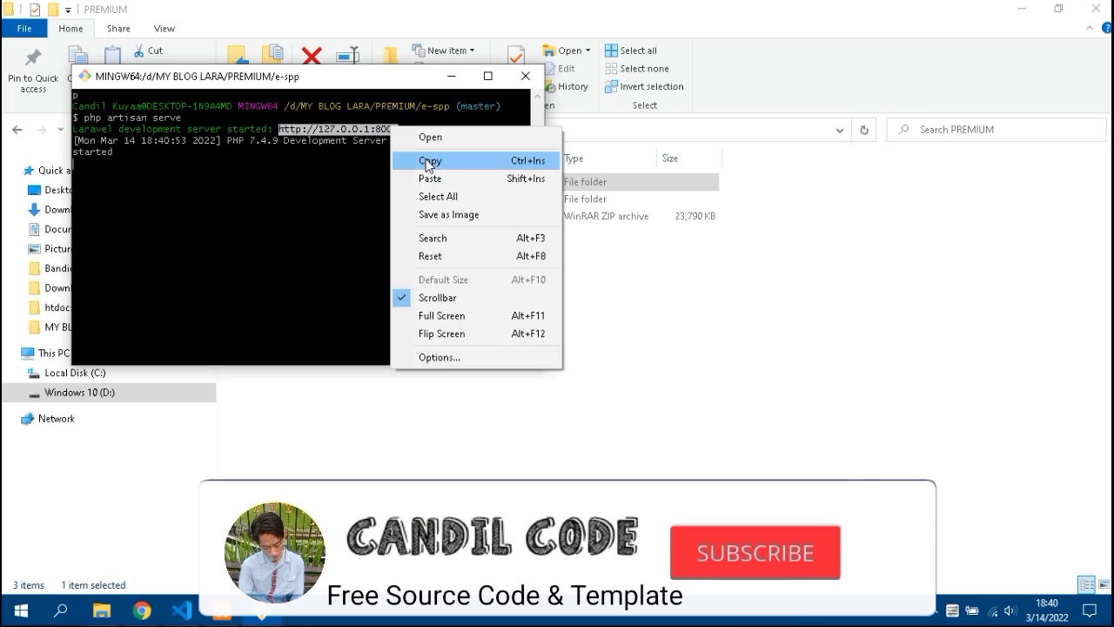
click(431, 159)
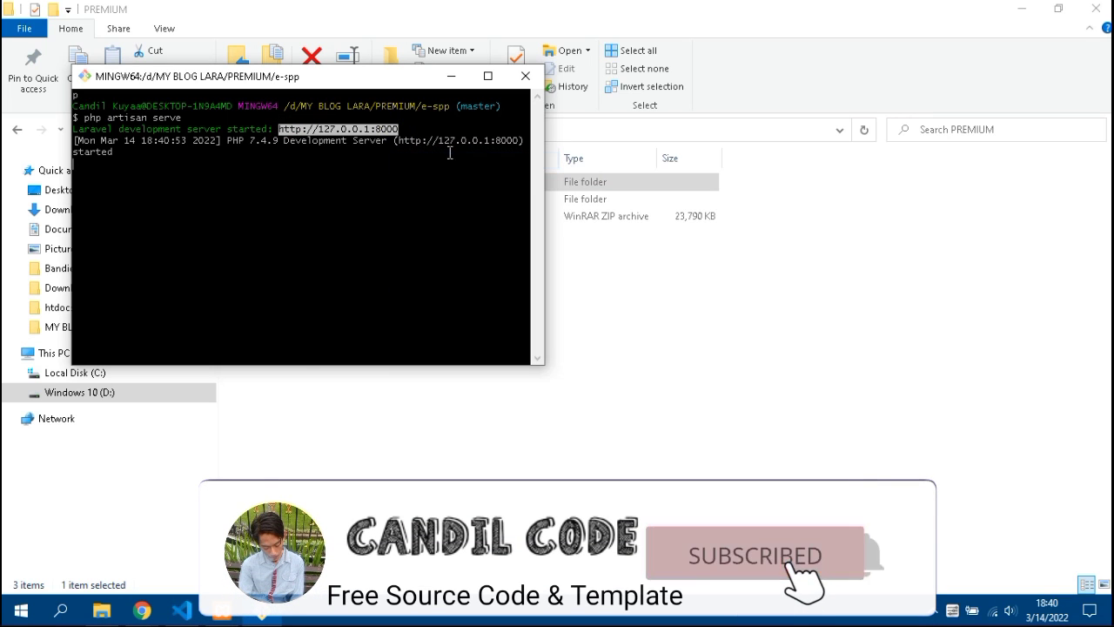
Load the copied 127.0.0.1:8000 address in a new Chrome tab
click(141, 609)
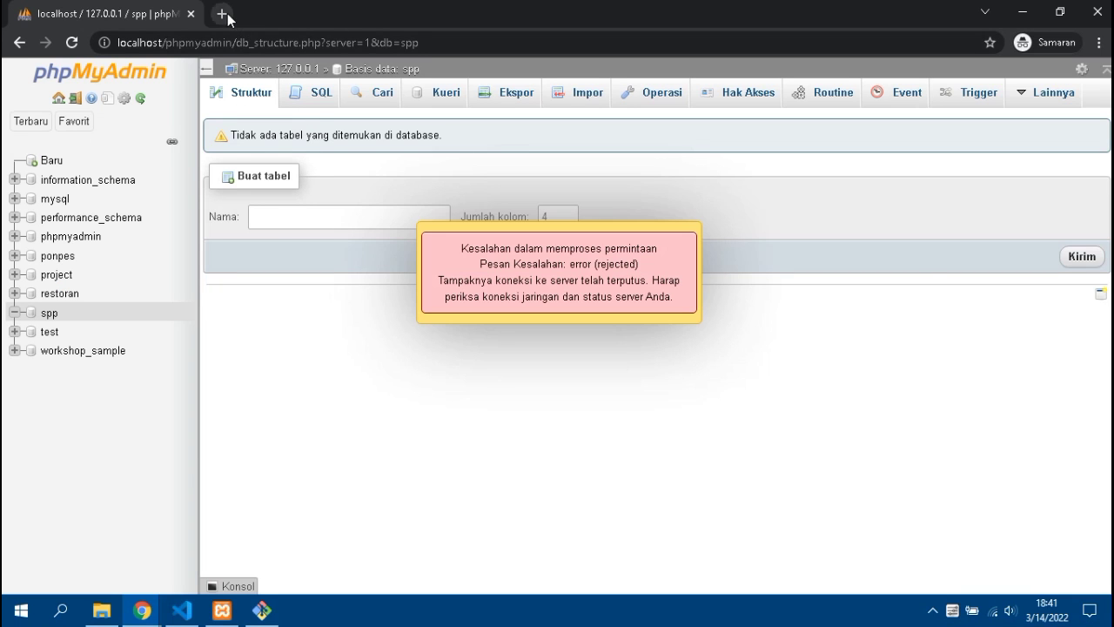
click(222, 13)
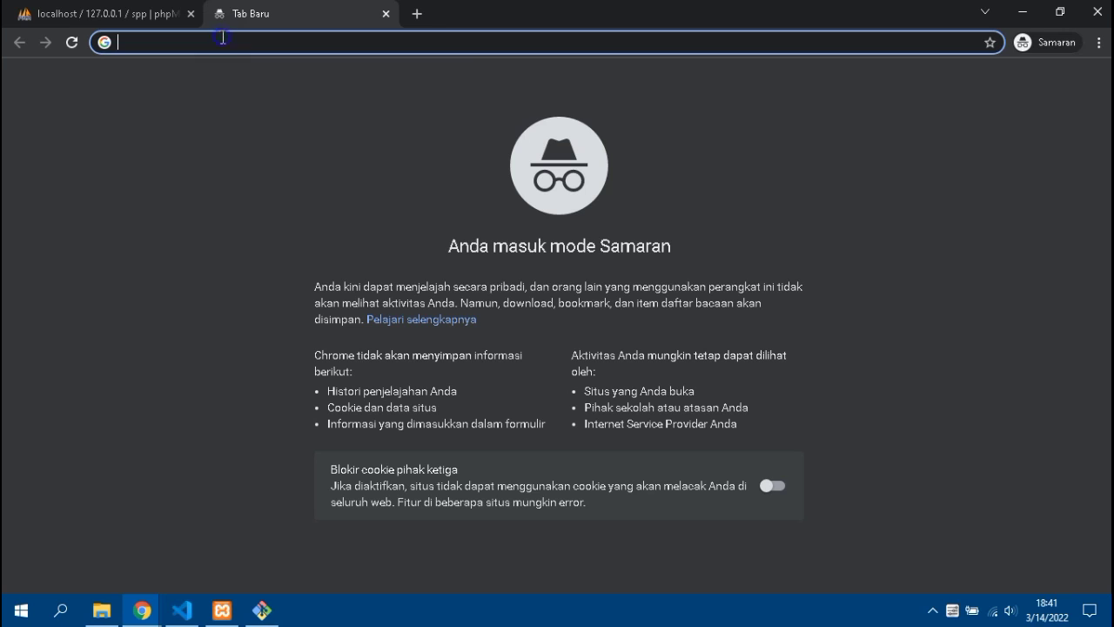
right_click(223, 39)
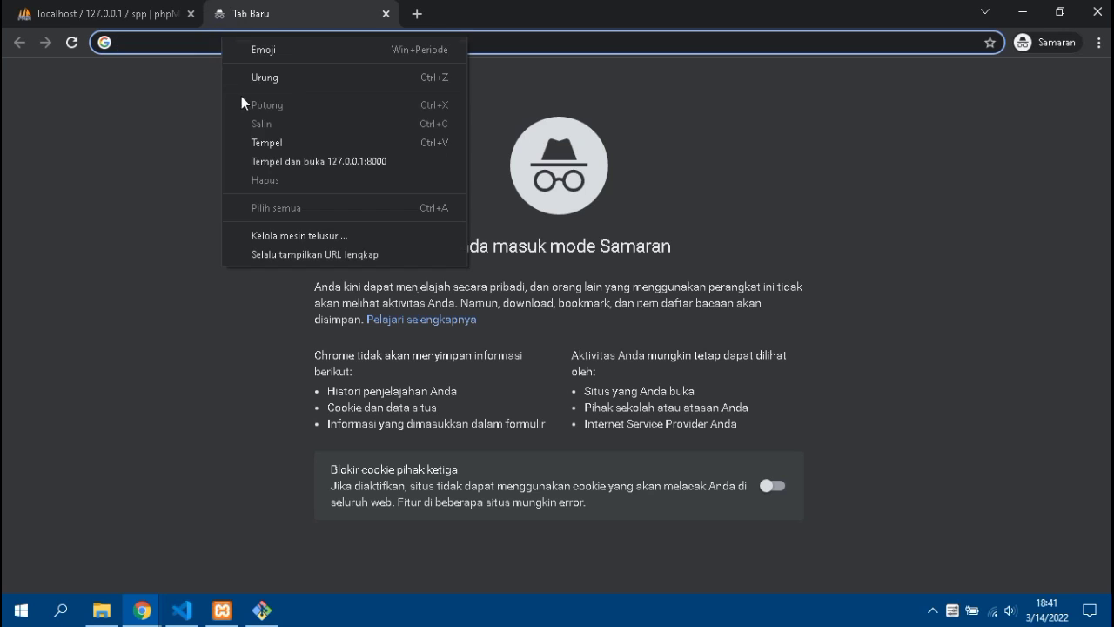
click(256, 144)
key(Return)
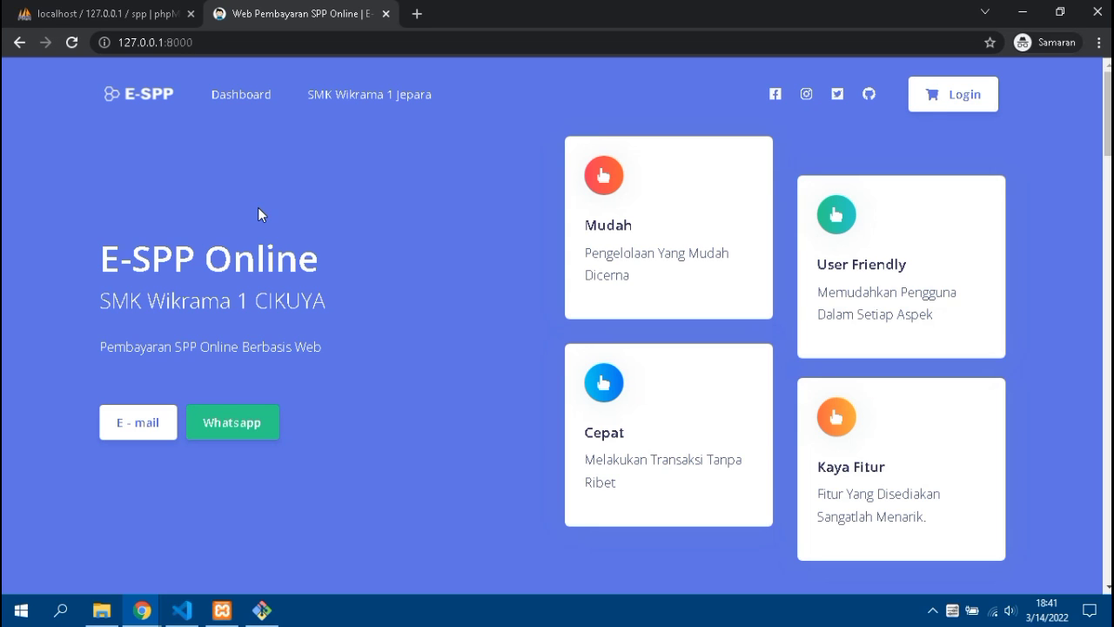
Scroll down through the E-SPP Online landing page and partway back up
scroll(257, 207, down, 3)
scroll(258, 207, down, 2)
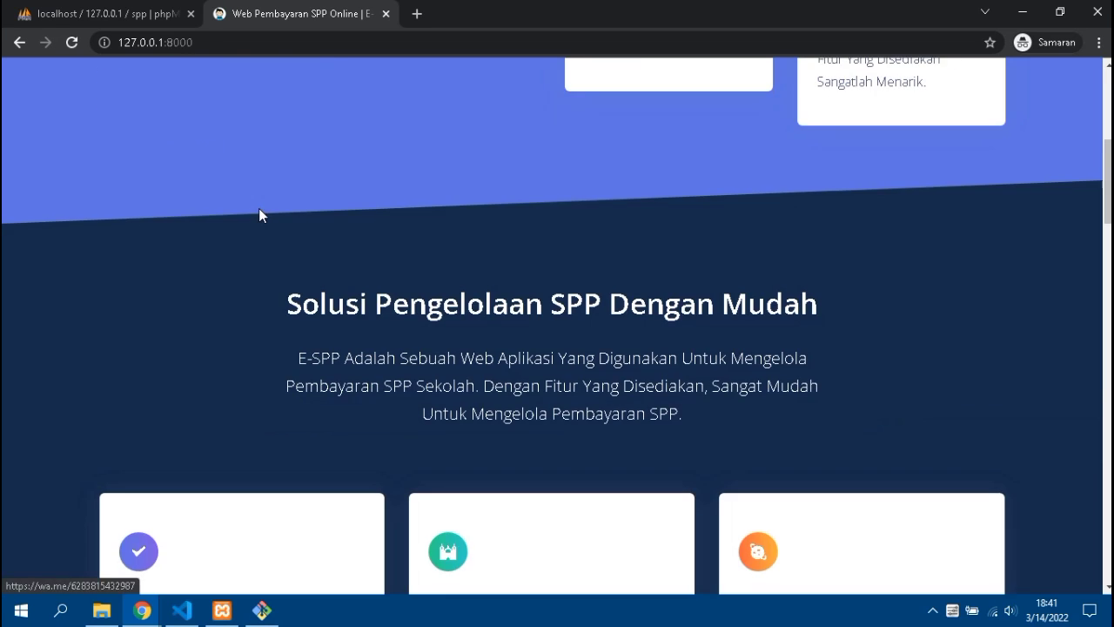
scroll(259, 208, down, 3)
scroll(261, 218, down, 3)
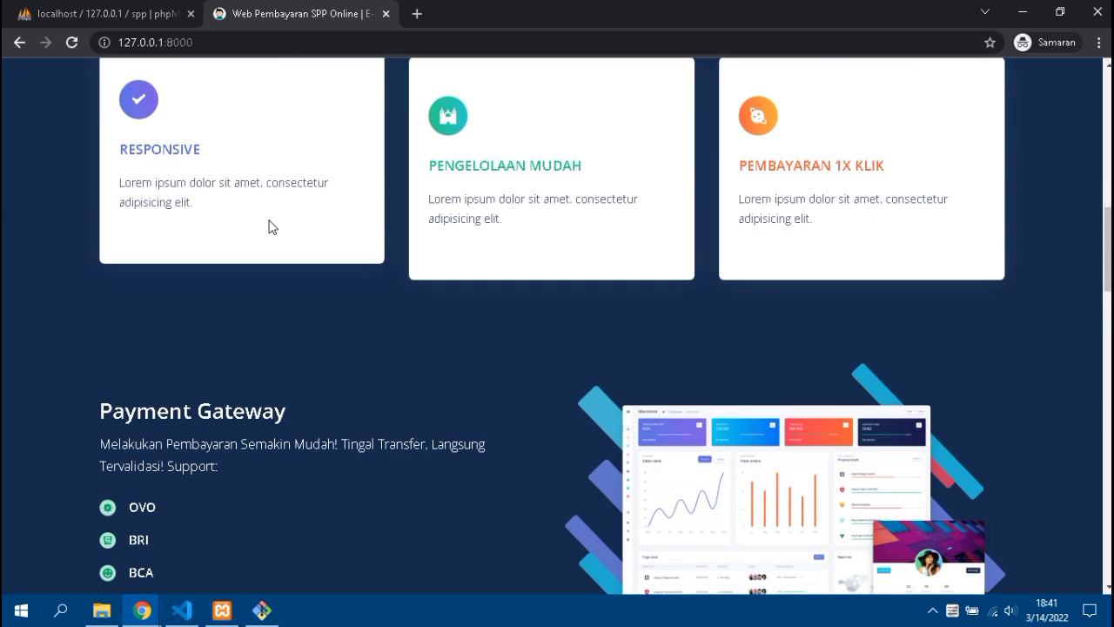
scroll(270, 223, down, 2)
scroll(270, 225, down, 3)
scroll(270, 228, down, 2)
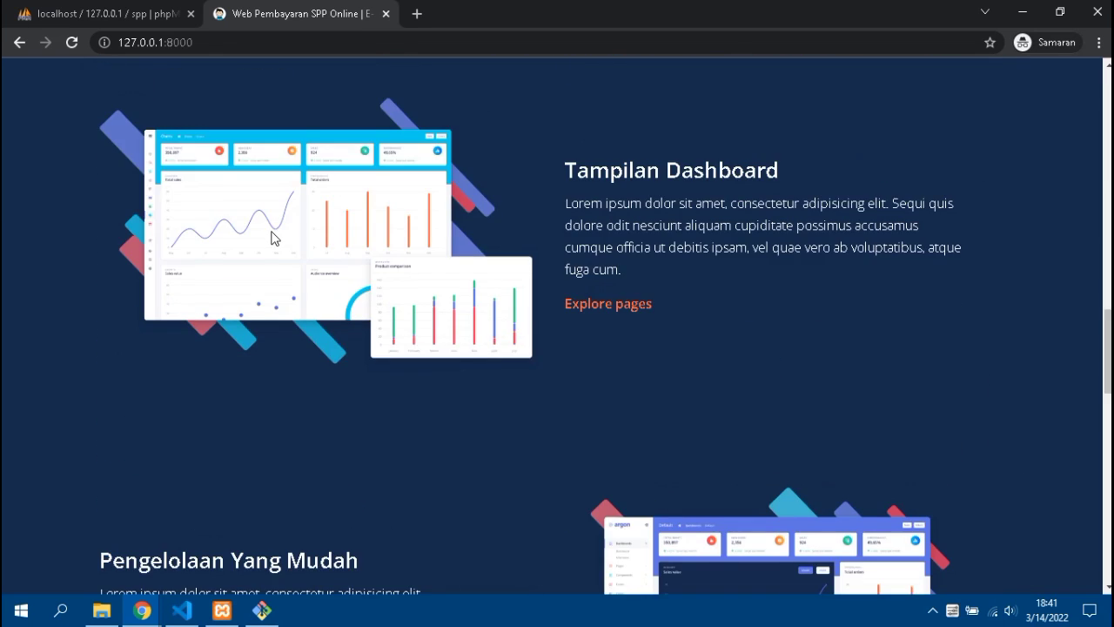
scroll(271, 234, down, 3)
scroll(275, 242, down, 4)
scroll(278, 246, down, 3)
scroll(279, 246, down, 3)
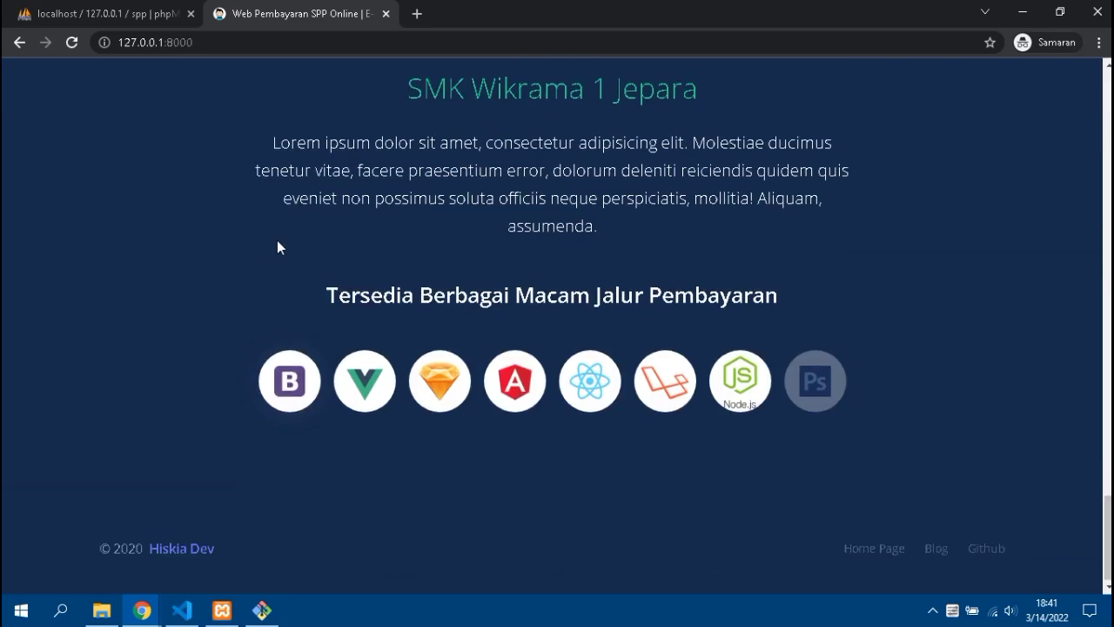
scroll(277, 247, up, 8)
scroll(277, 248, up, 5)
scroll(277, 248, up, 5)
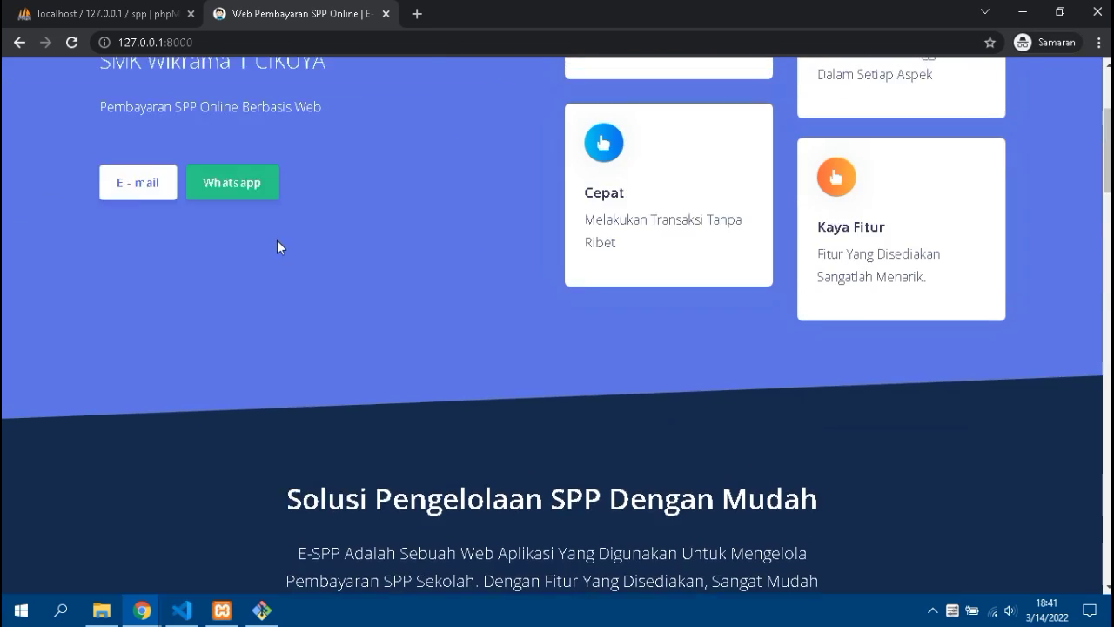
scroll(276, 235, up, 3)
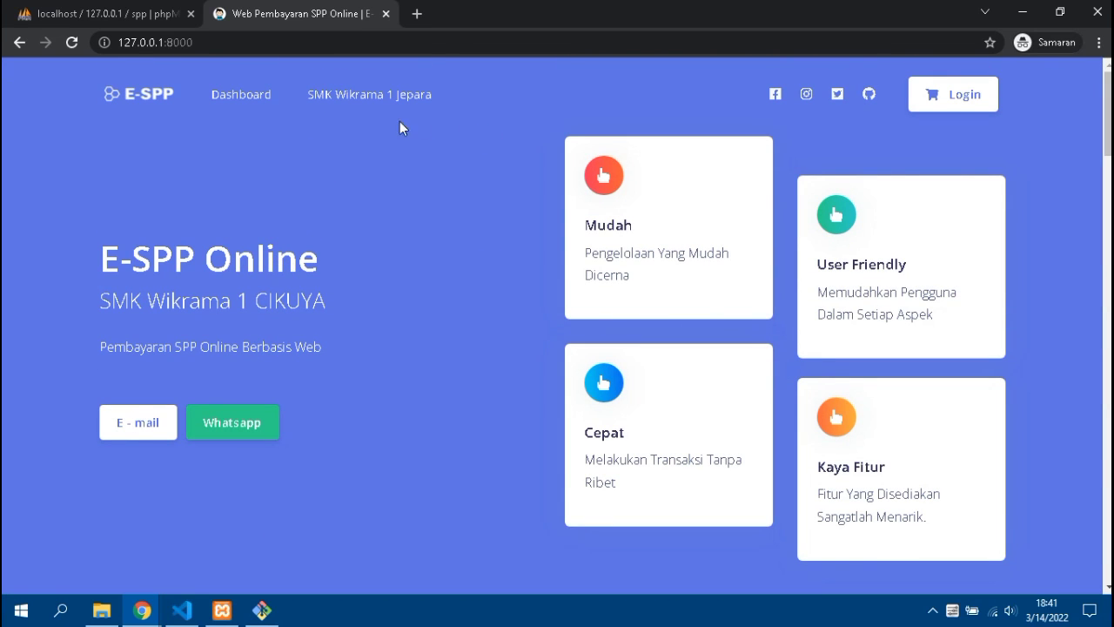
Go from the student login page to 127.0.0.1:8000/admin and scroll to the admin login form
click(245, 107)
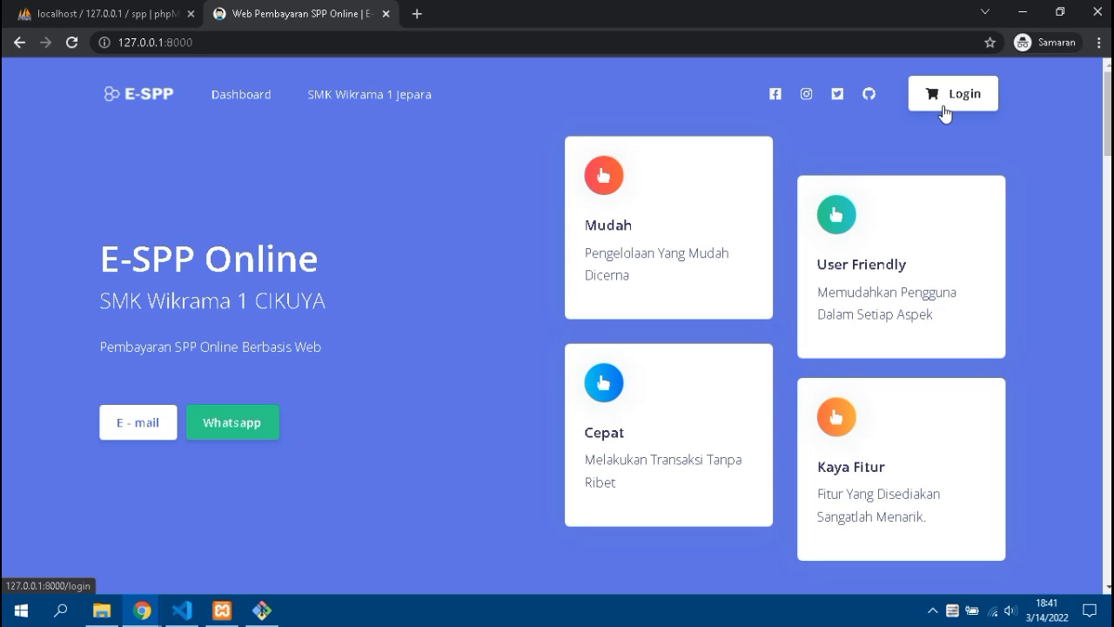
click(943, 105)
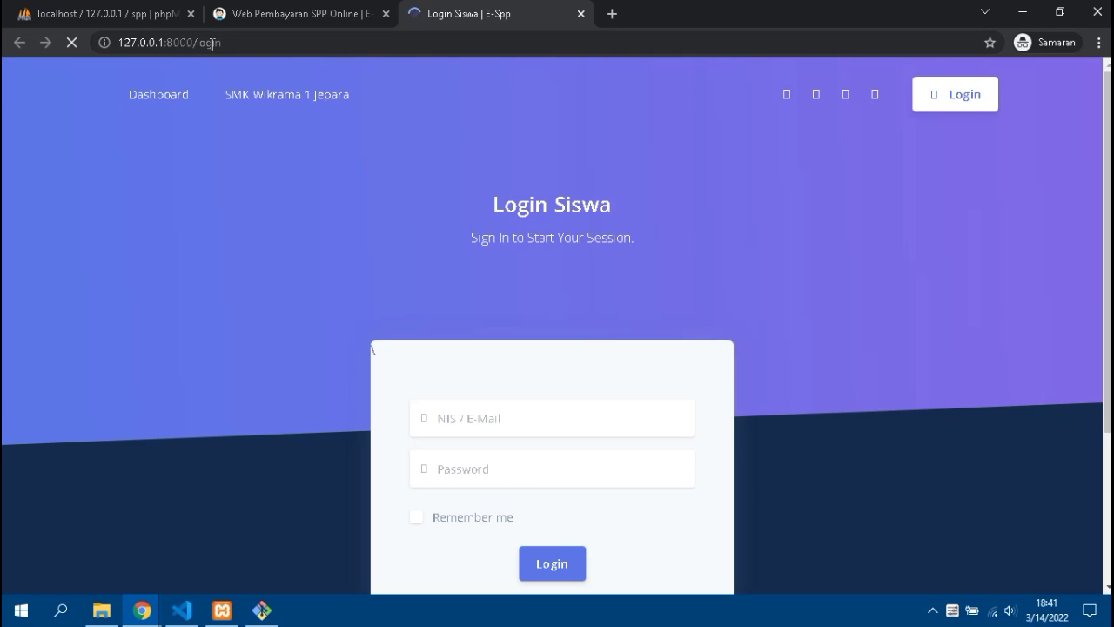
double_click(211, 43)
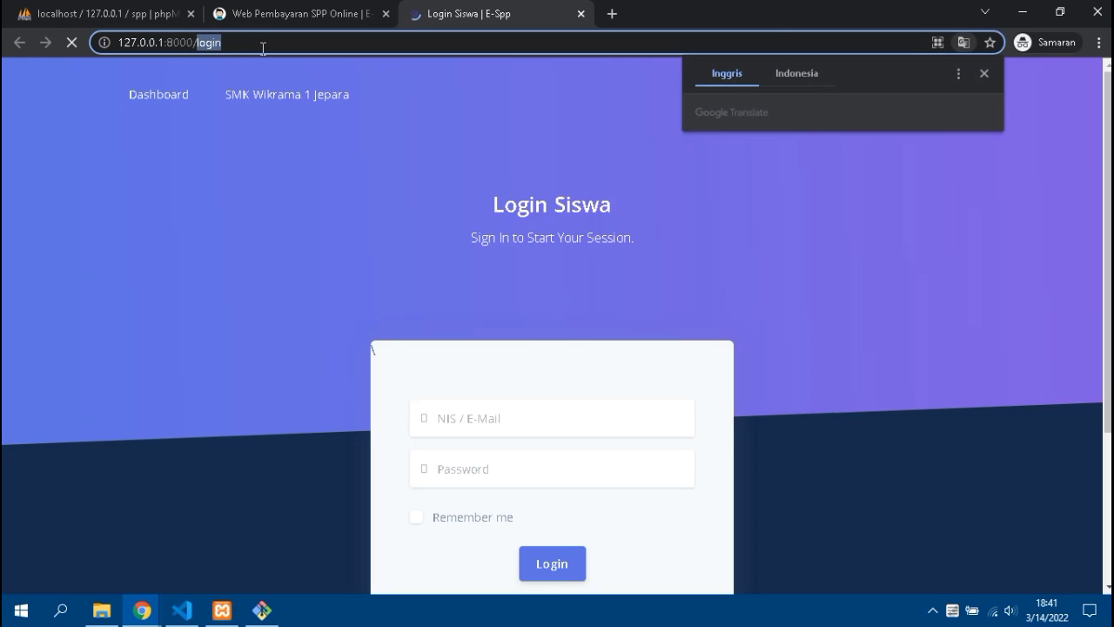
text(admin)
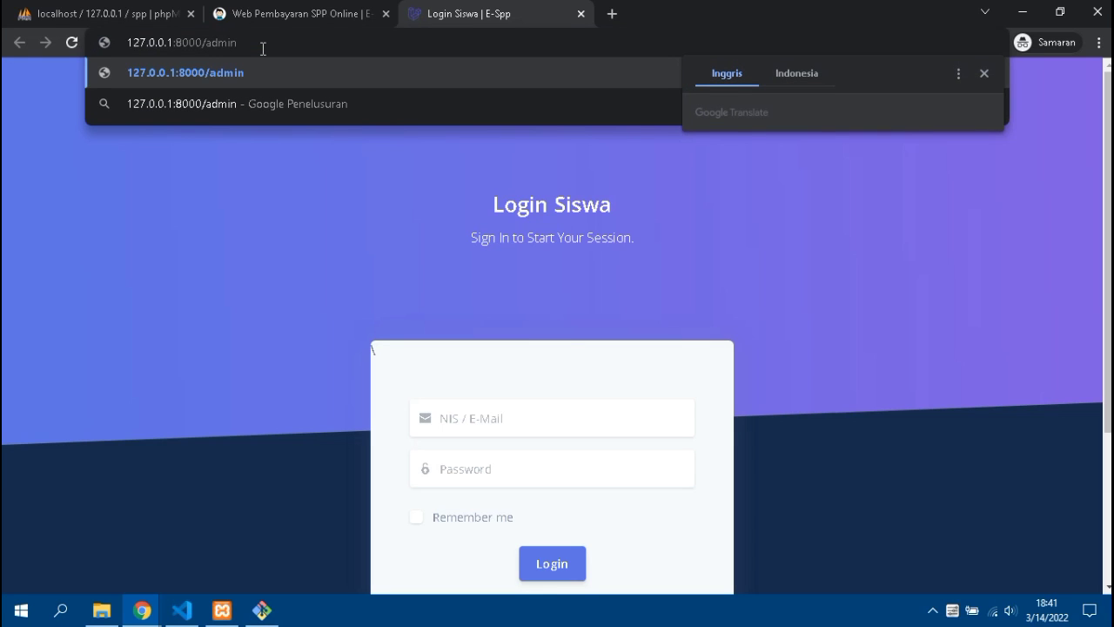
key(Return)
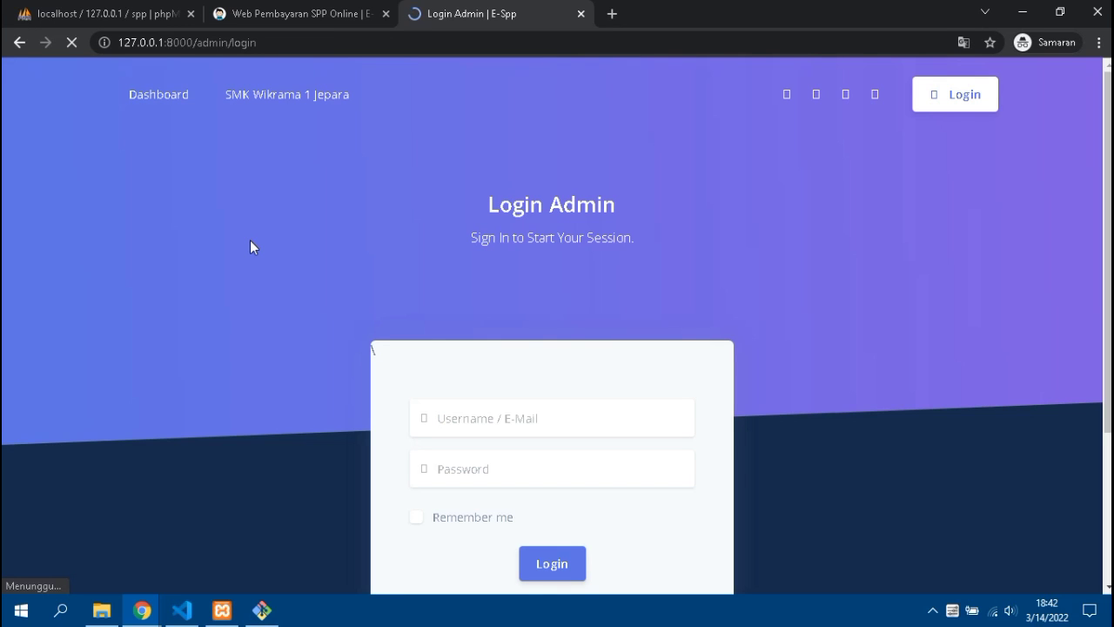
scroll(250, 246, down, 5)
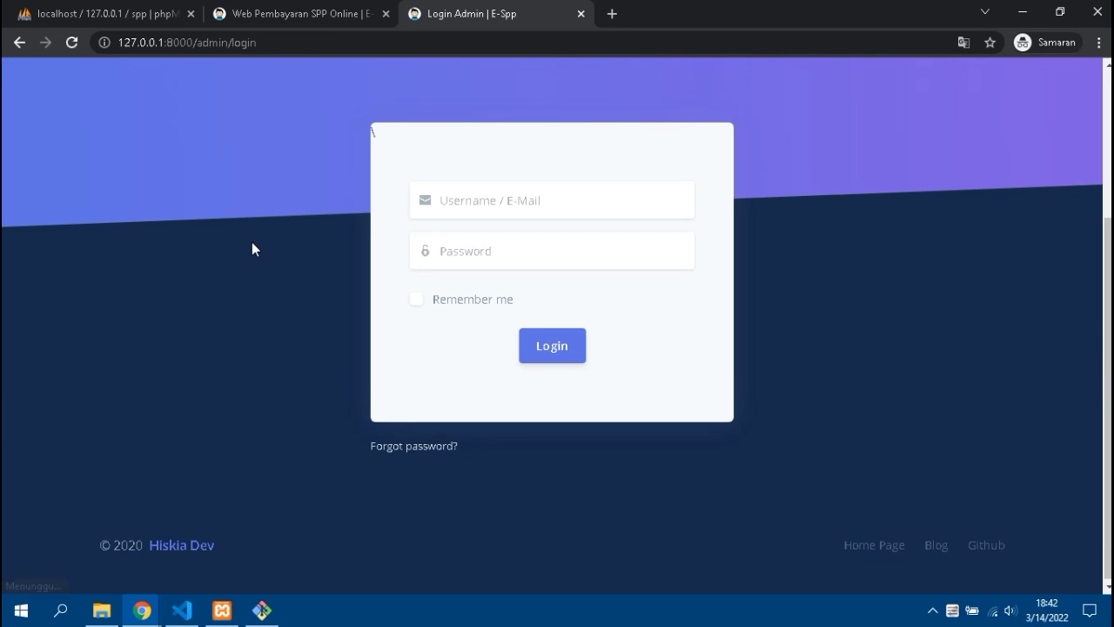
Copy the seeded admin username from database/seeds/AdminsTableSeeder.php in VS Code
mouse_move(175, 617)
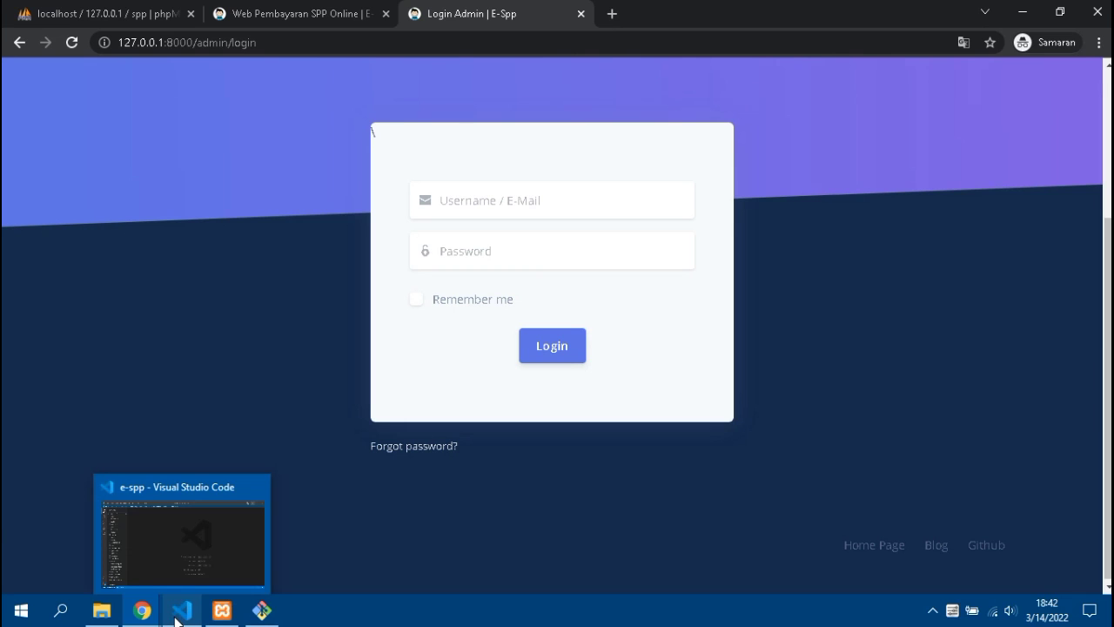
click(197, 565)
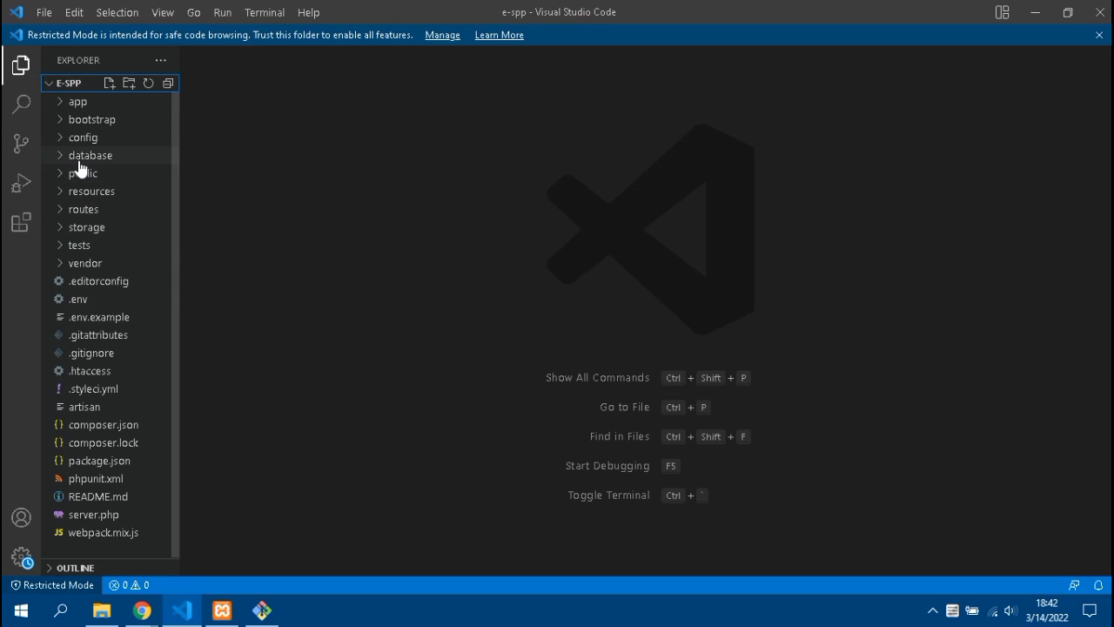
click(81, 157)
click(96, 211)
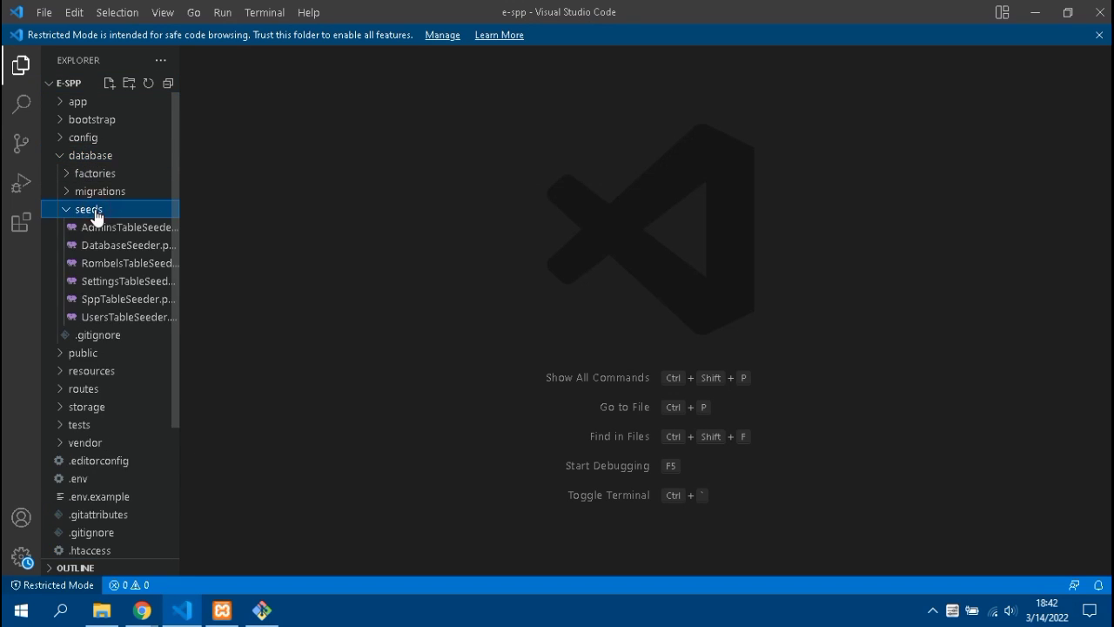
click(98, 230)
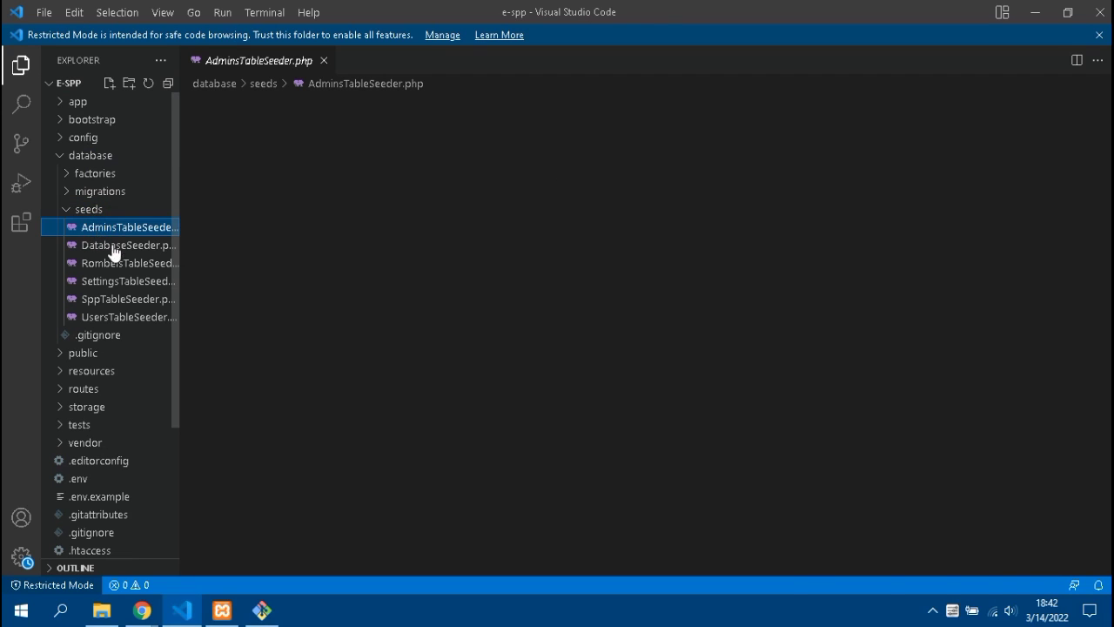
click(406, 378)
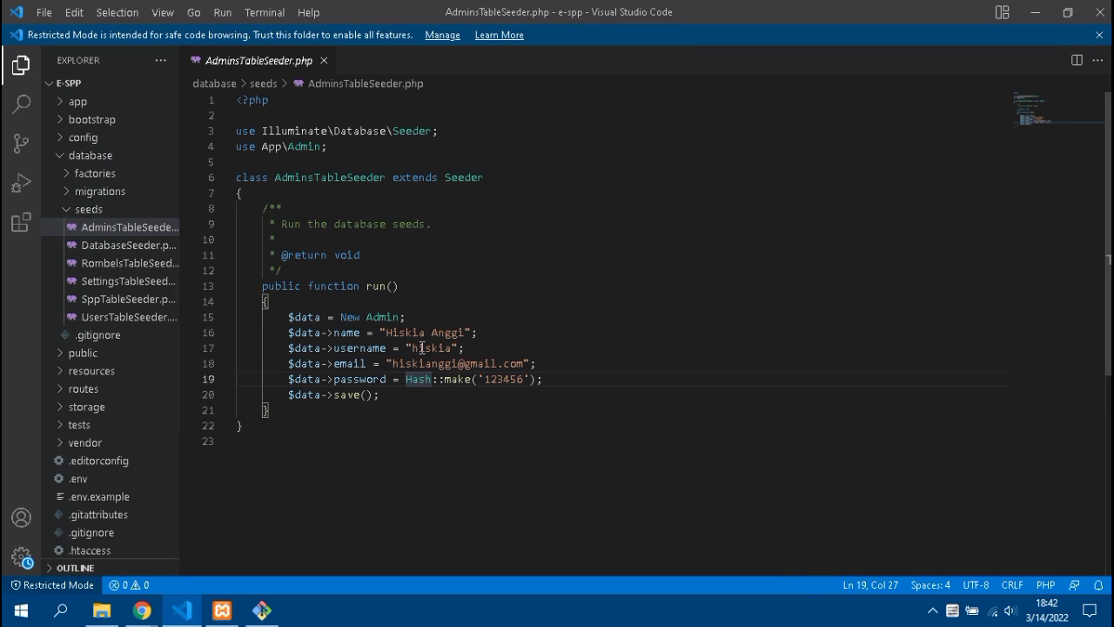
double_click(426, 348)
right_click(426, 347)
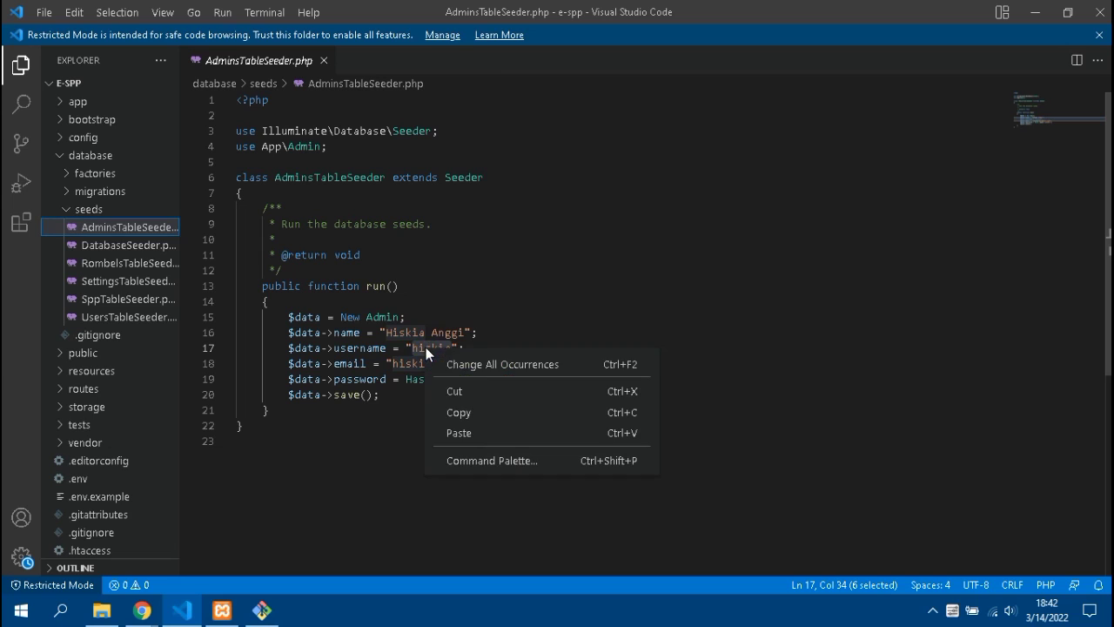
click(444, 412)
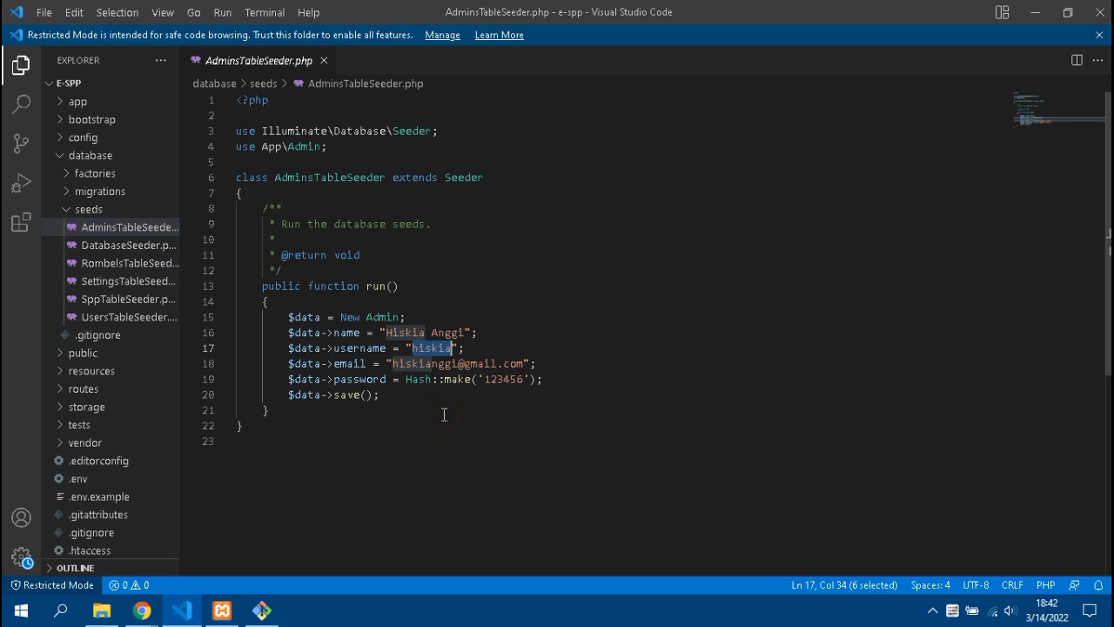
Paste the admin username into the Username field of the E-Spp login form
click(142, 610)
click(243, 564)
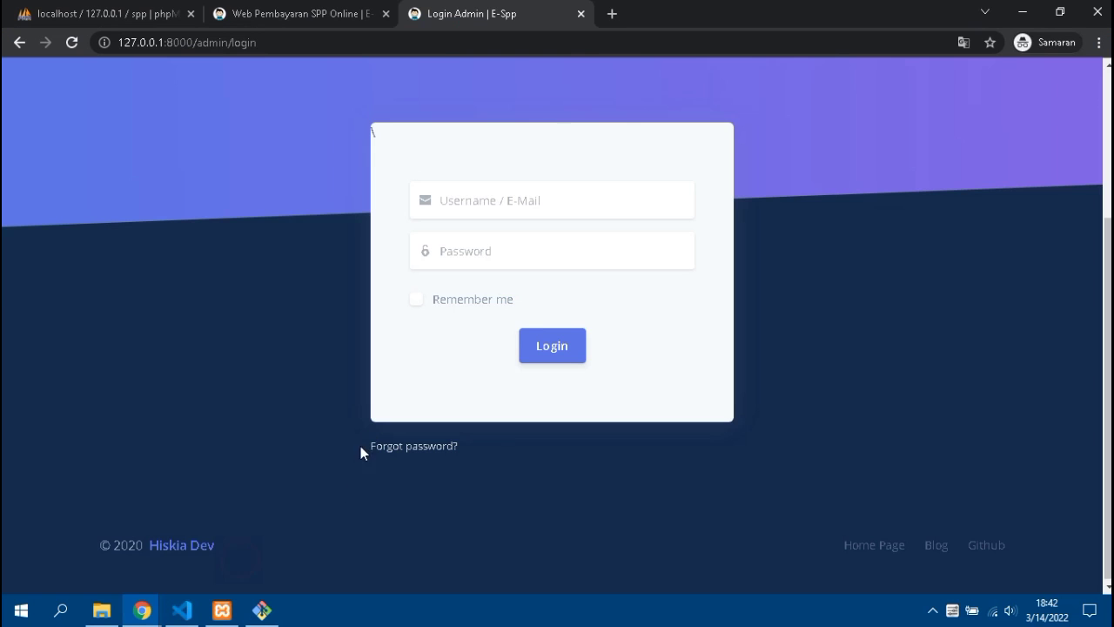
click(522, 205)
right_click(522, 205)
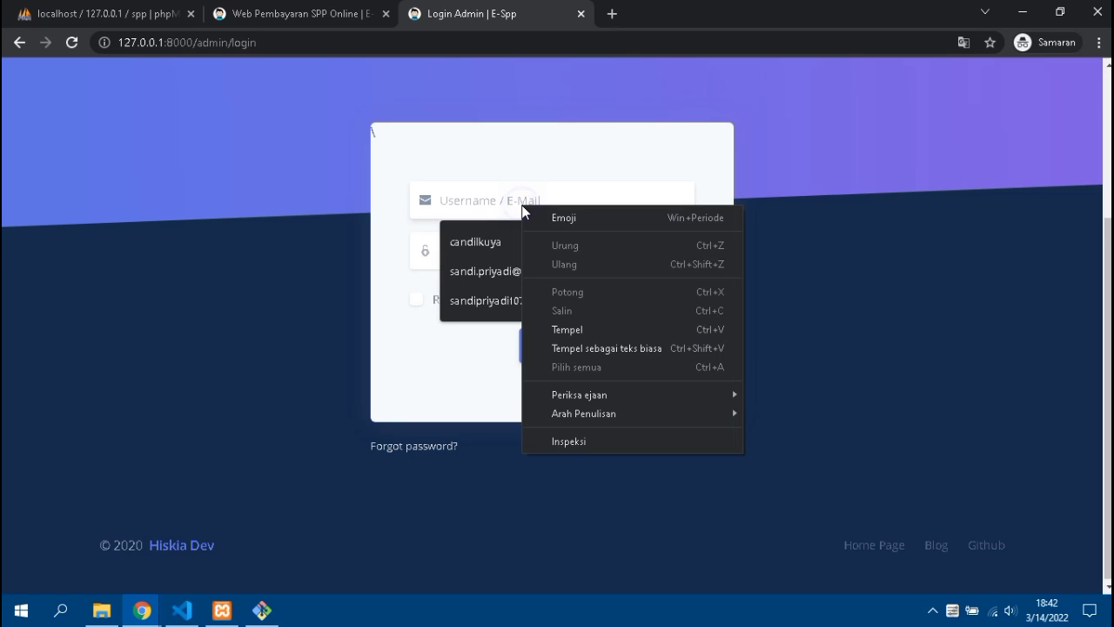
click(562, 331)
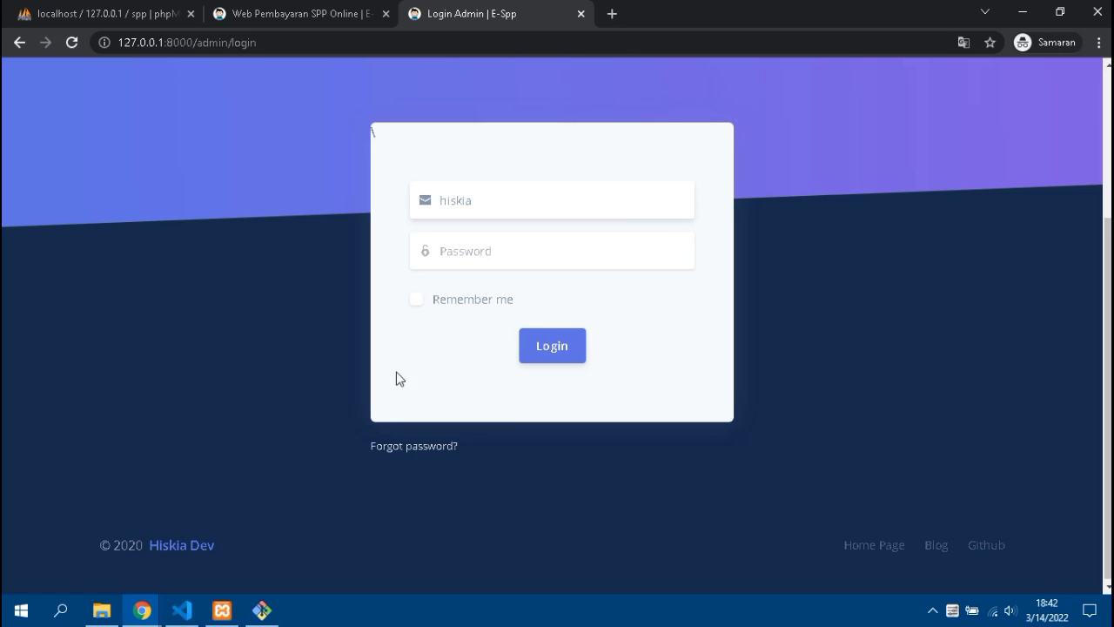
Copy the seeded admin password from line 19 of AdminsTableSeeder.php
click(180, 612)
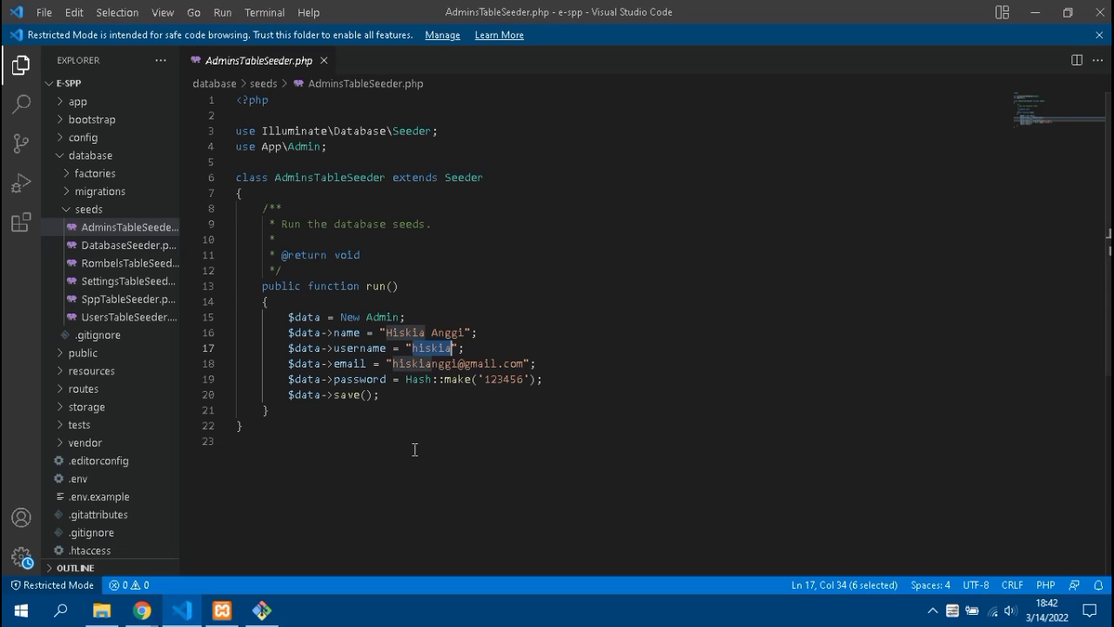
double_click(514, 379)
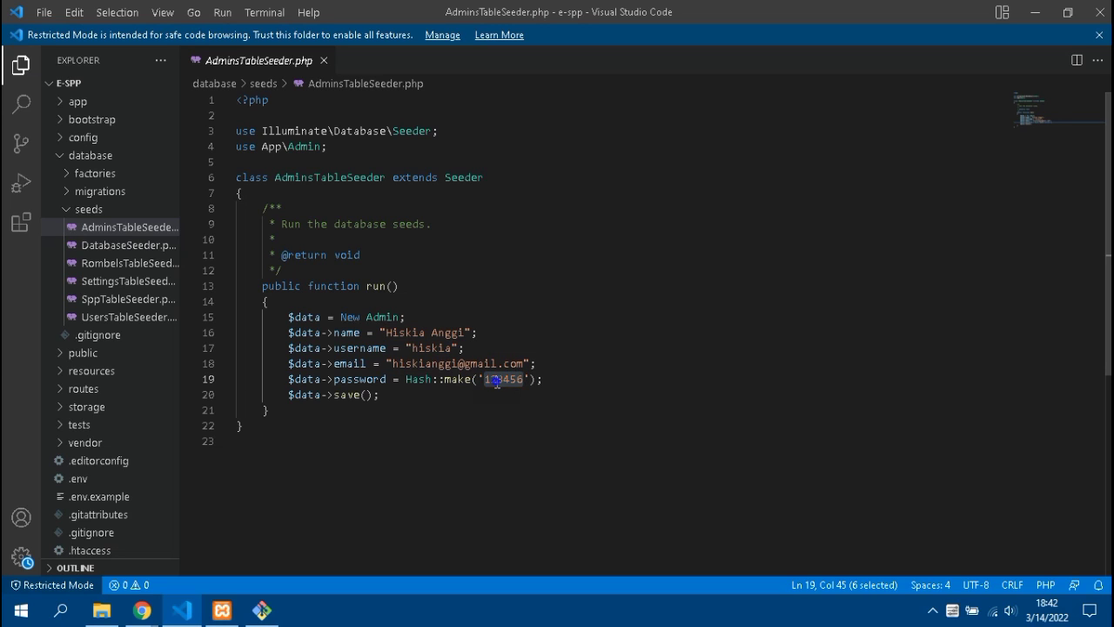
right_click(498, 380)
click(540, 446)
Paste the admin password into the Password field and log in
click(142, 610)
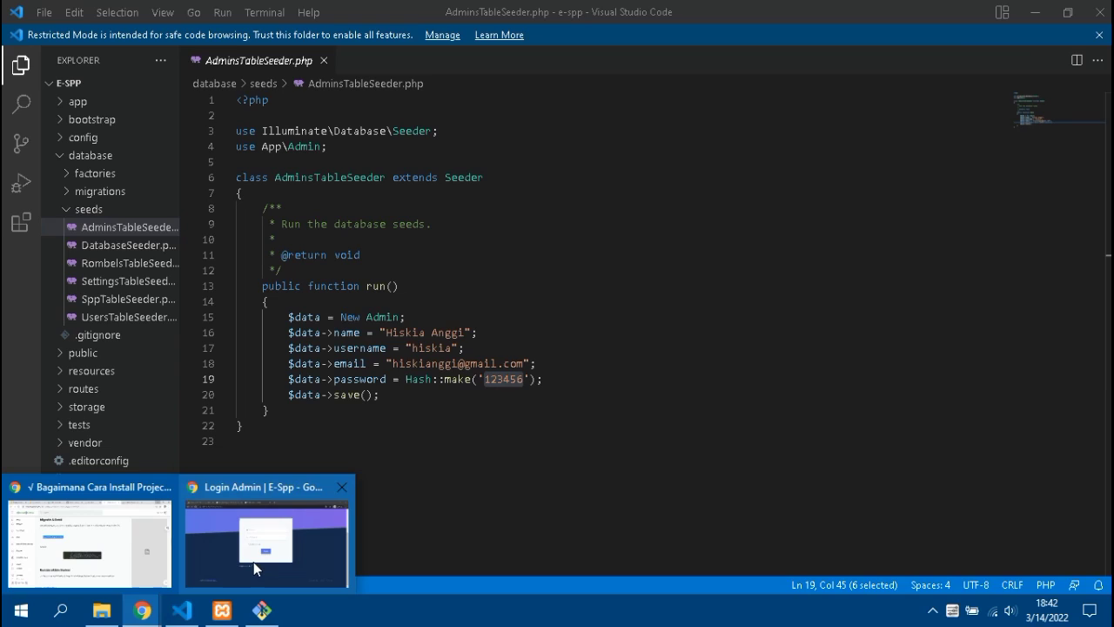
click(357, 538)
click(560, 259)
right_click(561, 261)
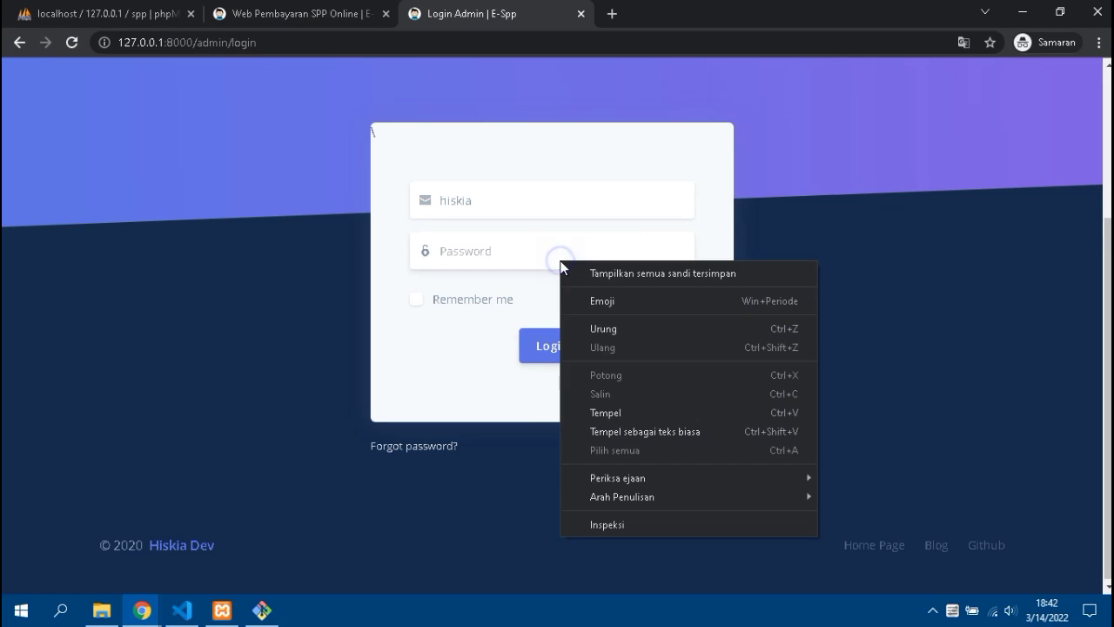
click(589, 413)
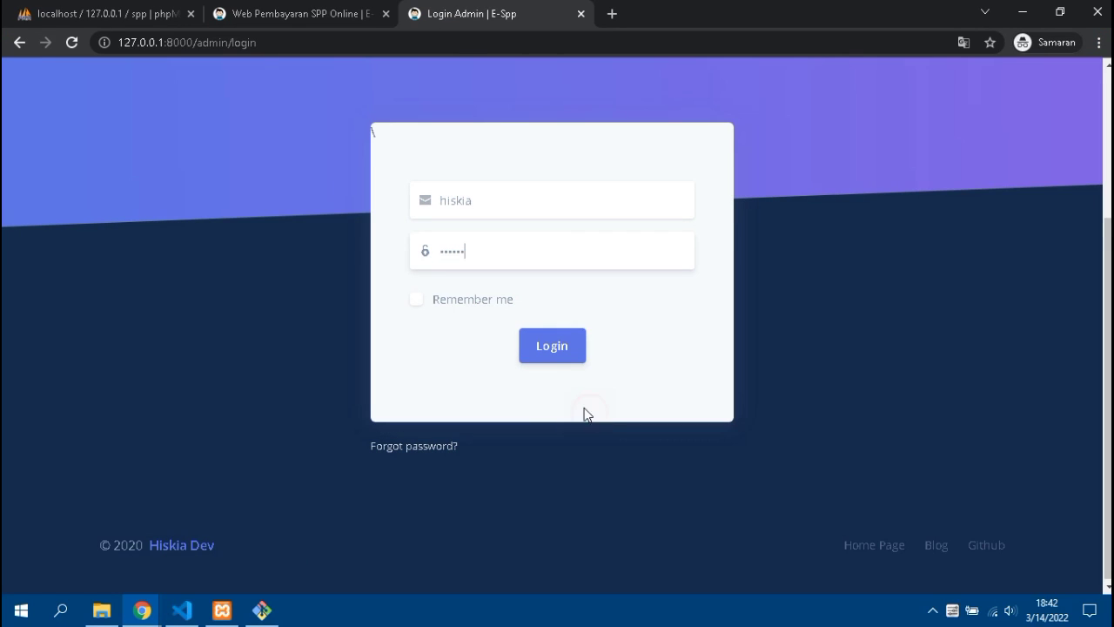
click(545, 364)
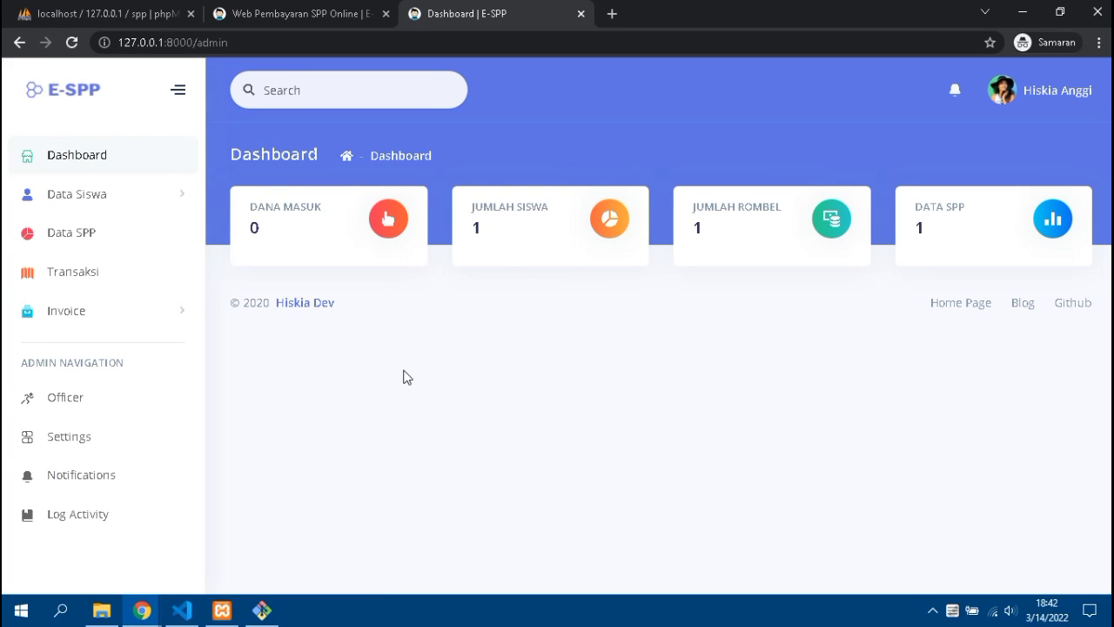
Expand Data Siswa in the sidebar and open the Siswa student list
click(152, 203)
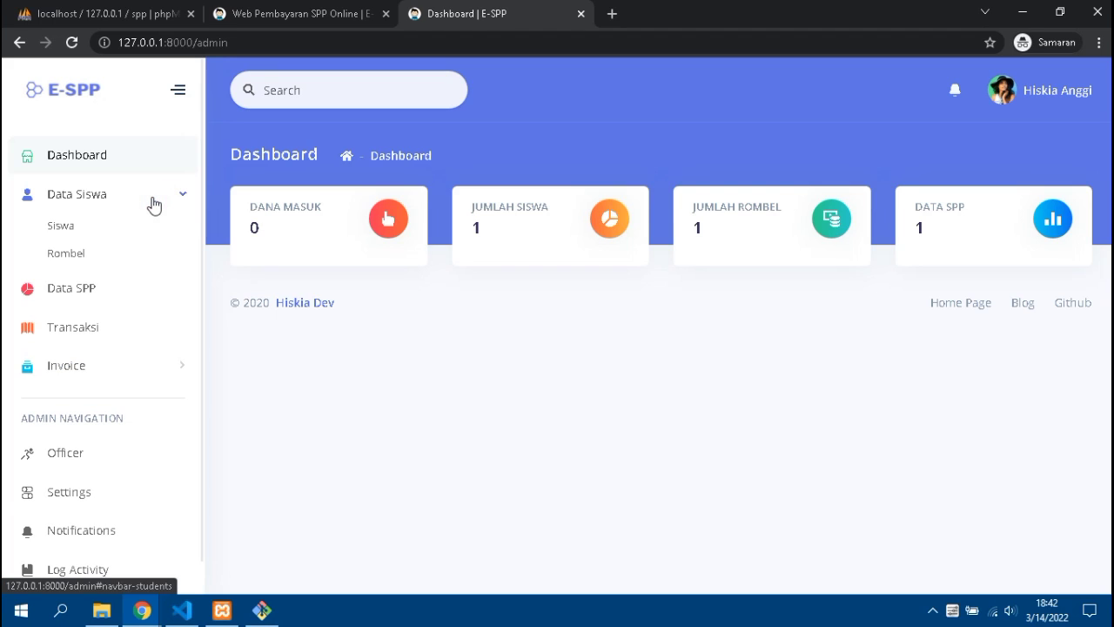
click(91, 225)
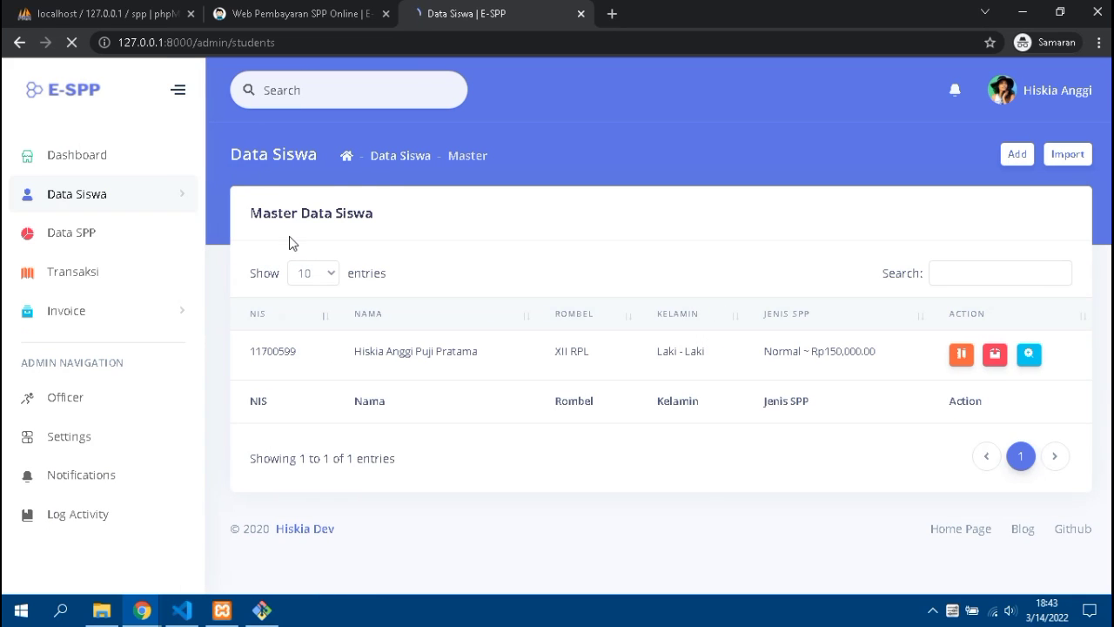
Open the add-student form, keeping Rombel XII RPL, Jenis Spp Normal -- 150,000 and Kelamin Laki - Laki
click(1014, 158)
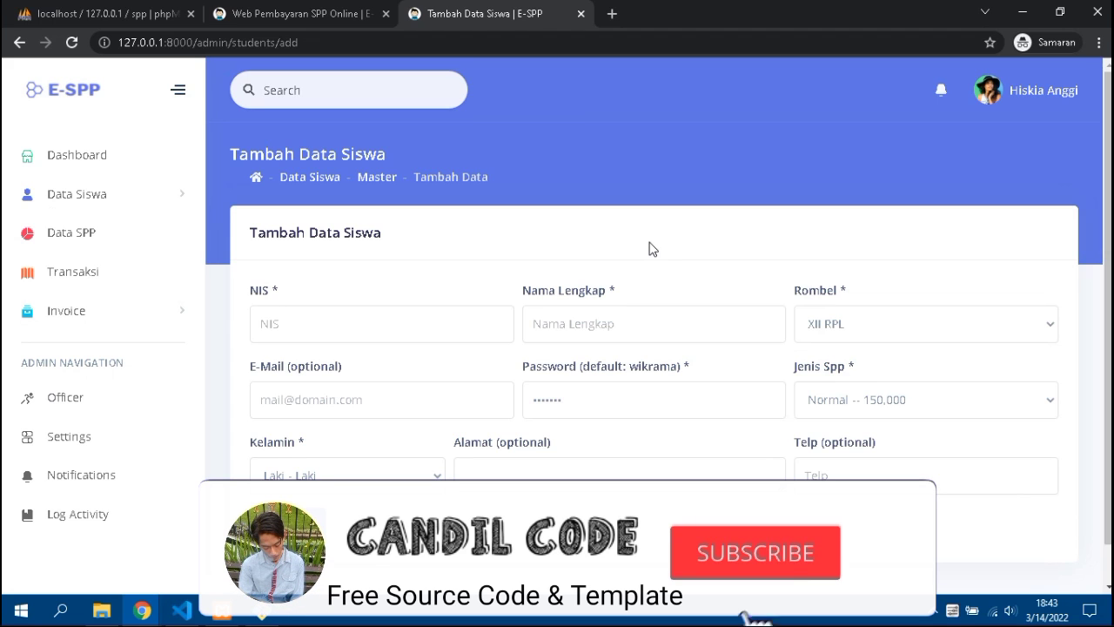
scroll(636, 277, down, 1)
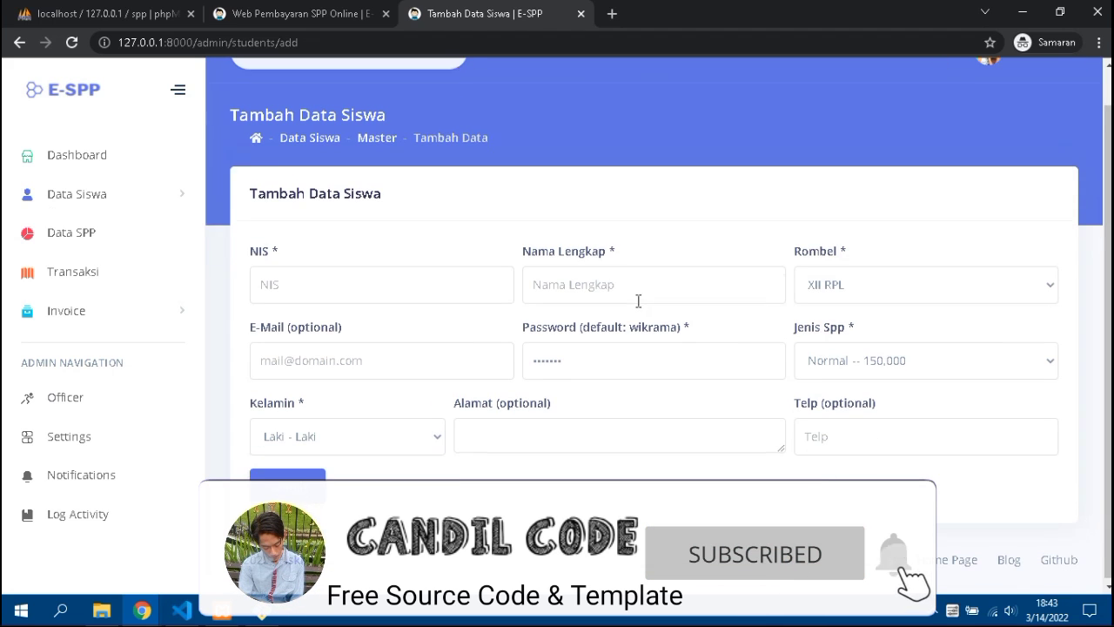
click(810, 293)
click(814, 298)
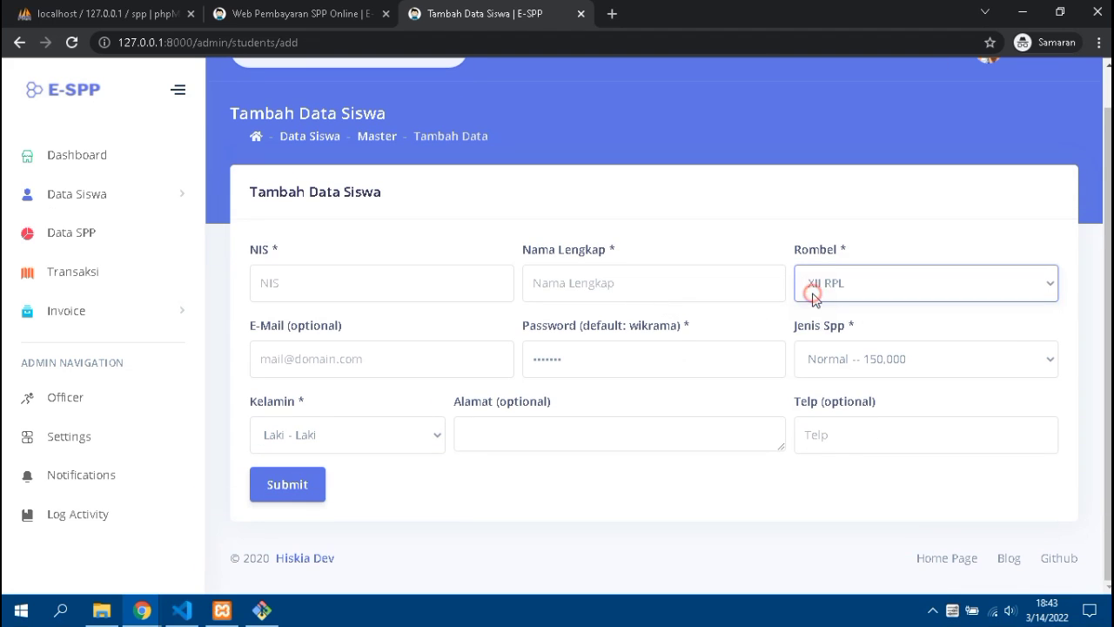
click(834, 358)
click(834, 358)
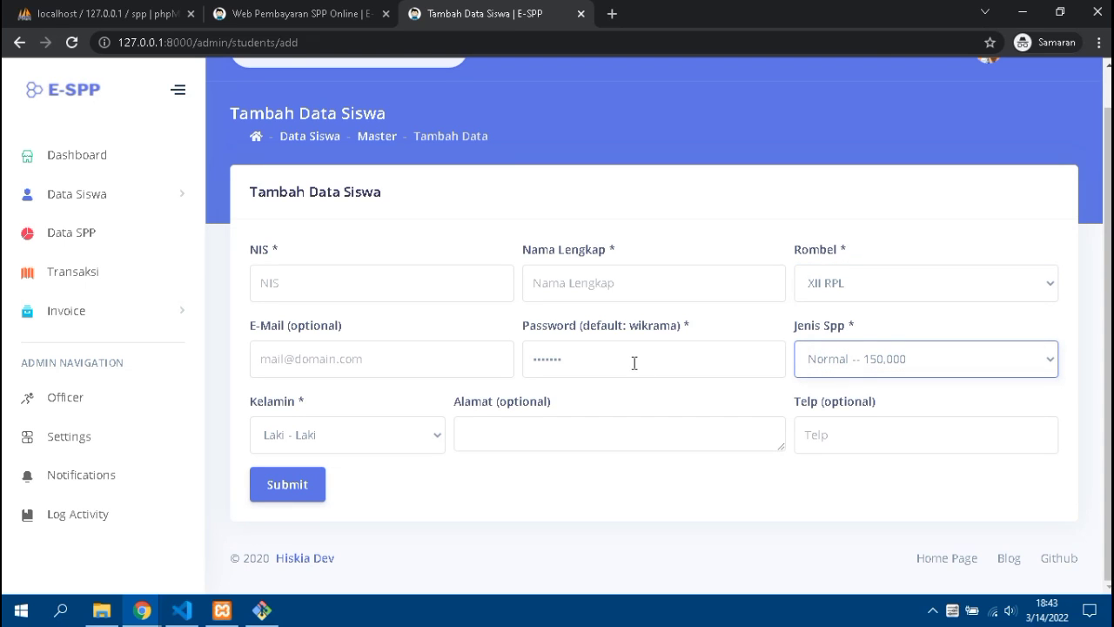
click(355, 437)
click(355, 434)
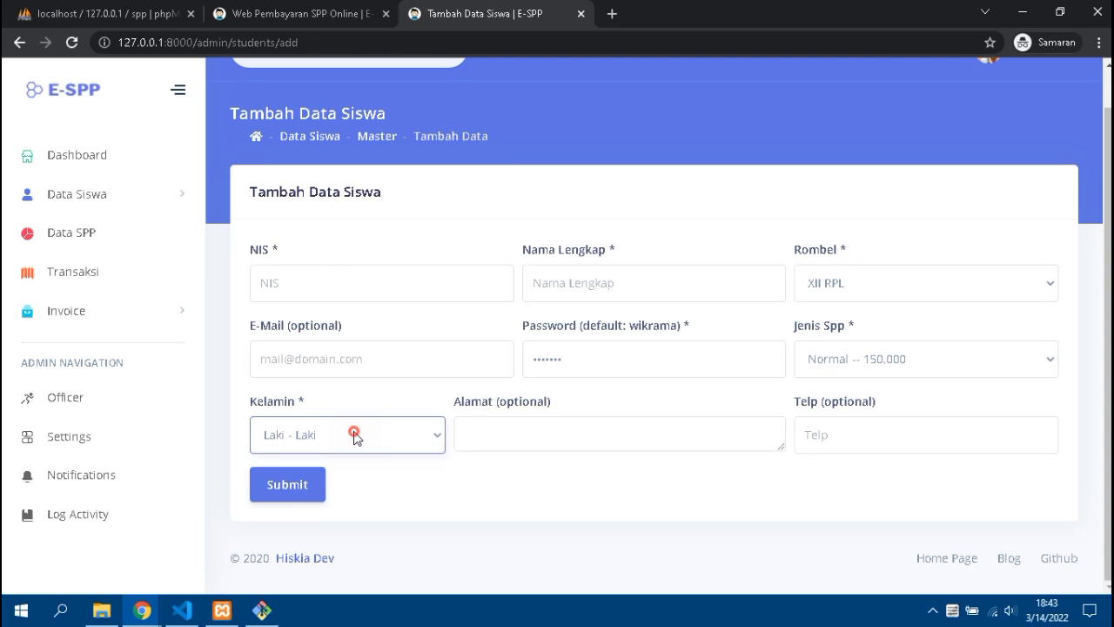
Visit the Data SPP page, then go to the Transaksi payment form
click(103, 241)
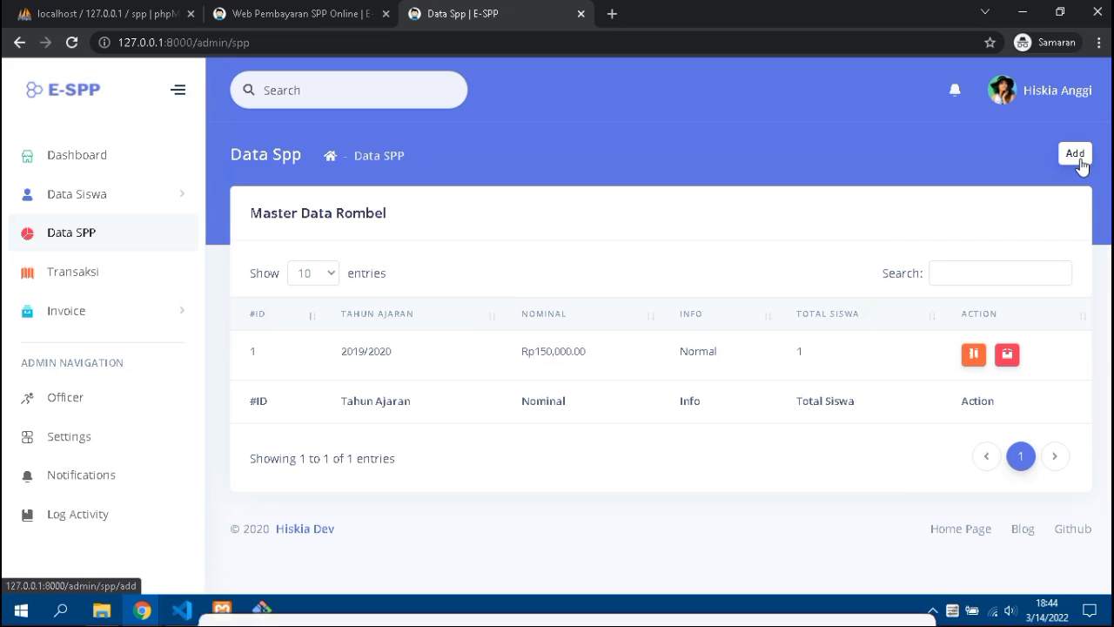
click(114, 280)
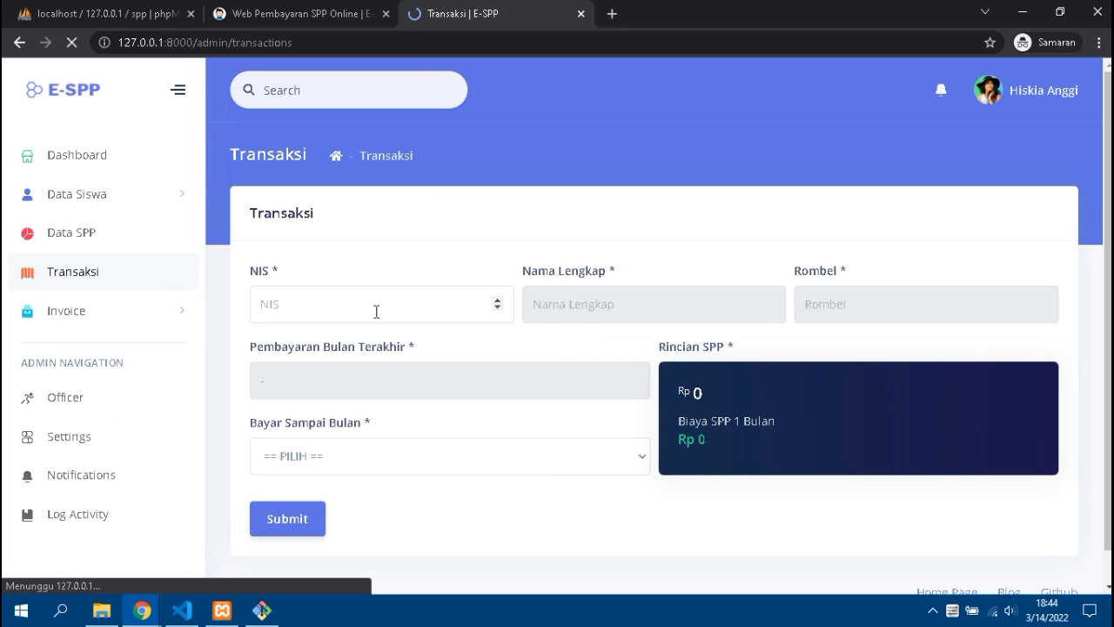
Select the XII RPL student, pay through Maret at Rp150,000, and submit the transaction
click(375, 311)
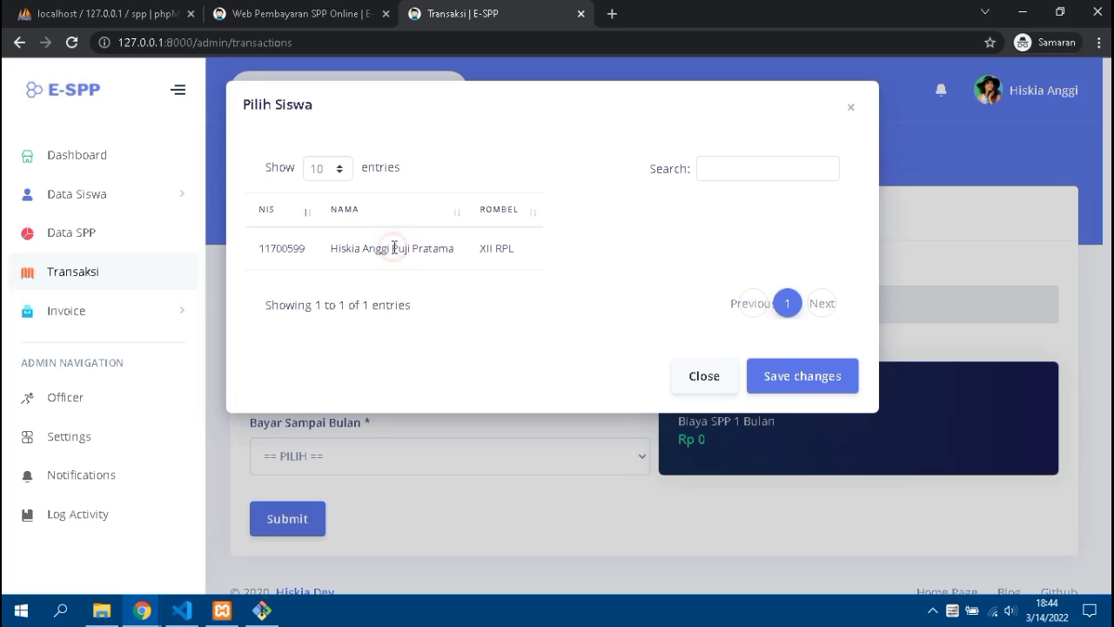
click(392, 249)
click(552, 308)
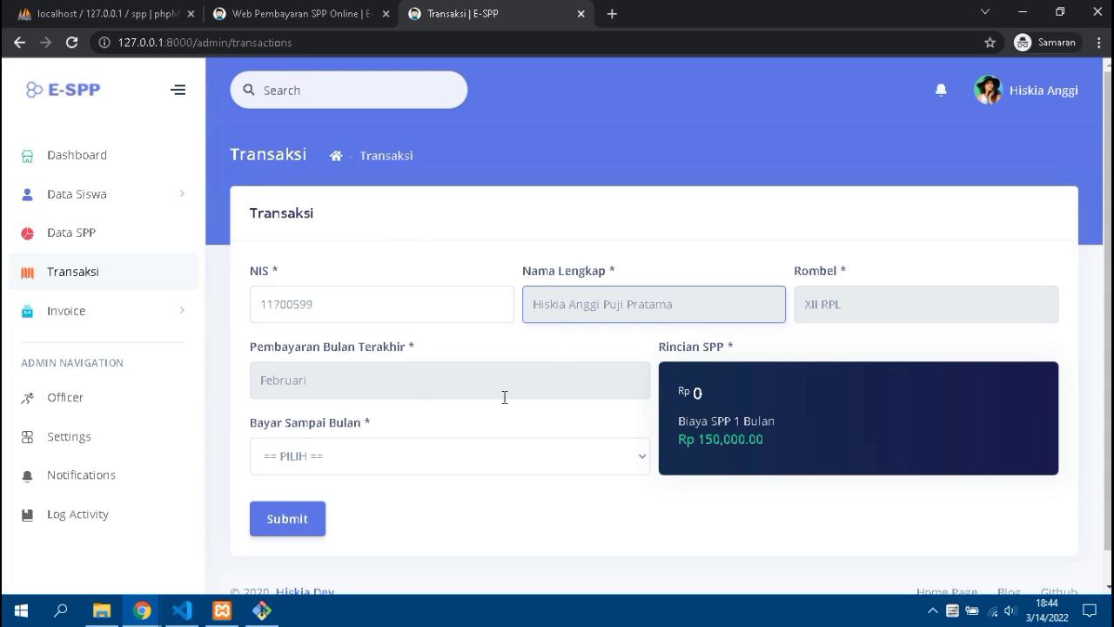
click(339, 459)
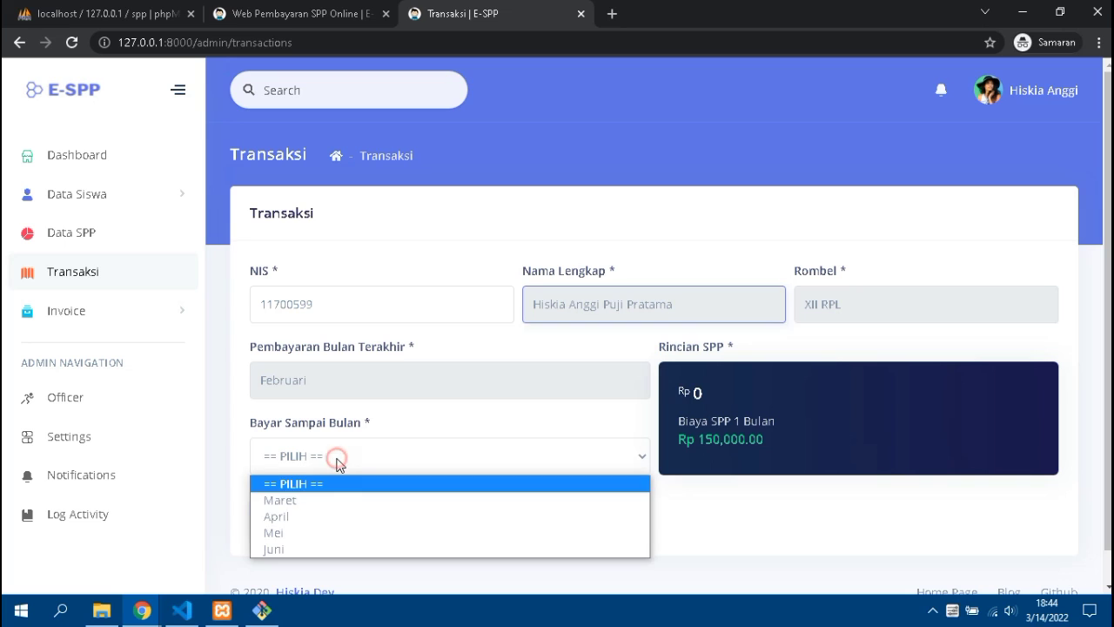
click(335, 505)
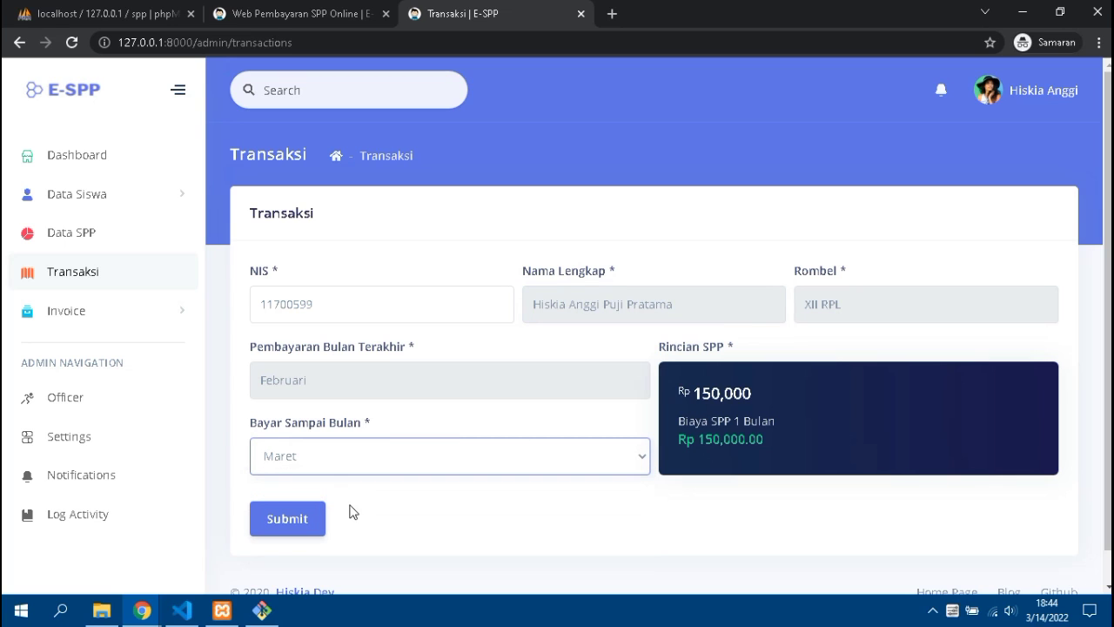
click(304, 520)
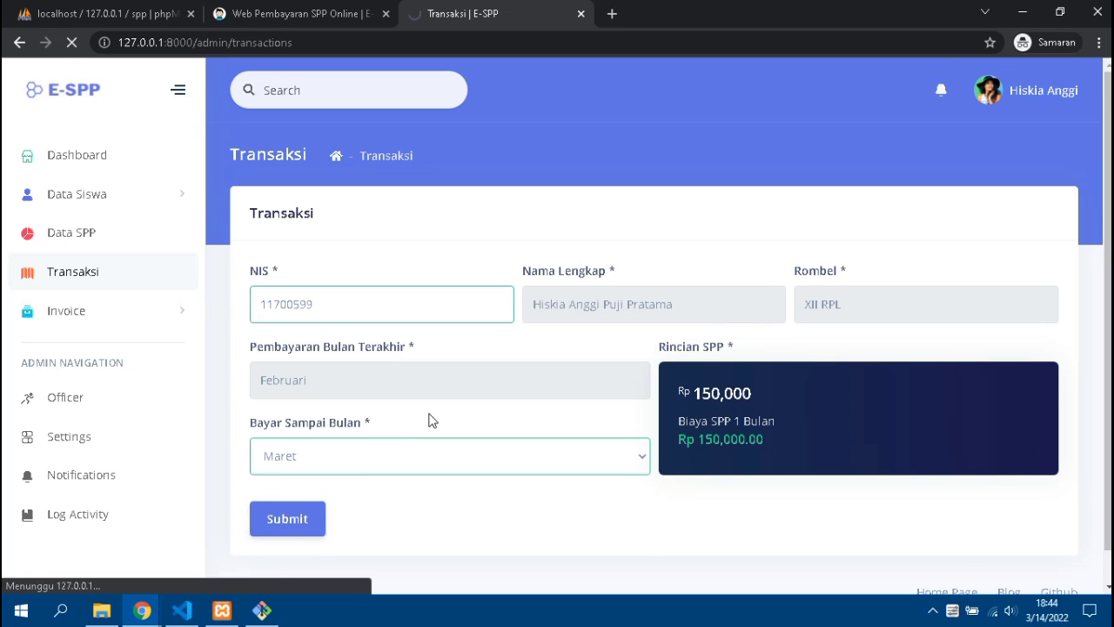
scroll(433, 421, down, 1)
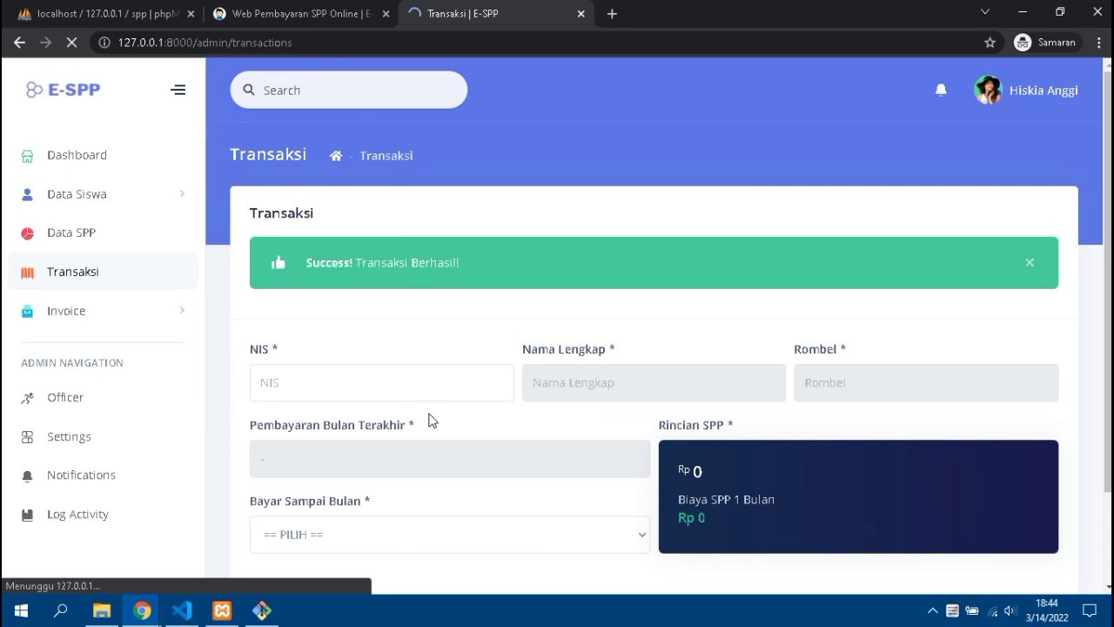
scroll(429, 421, down, 2)
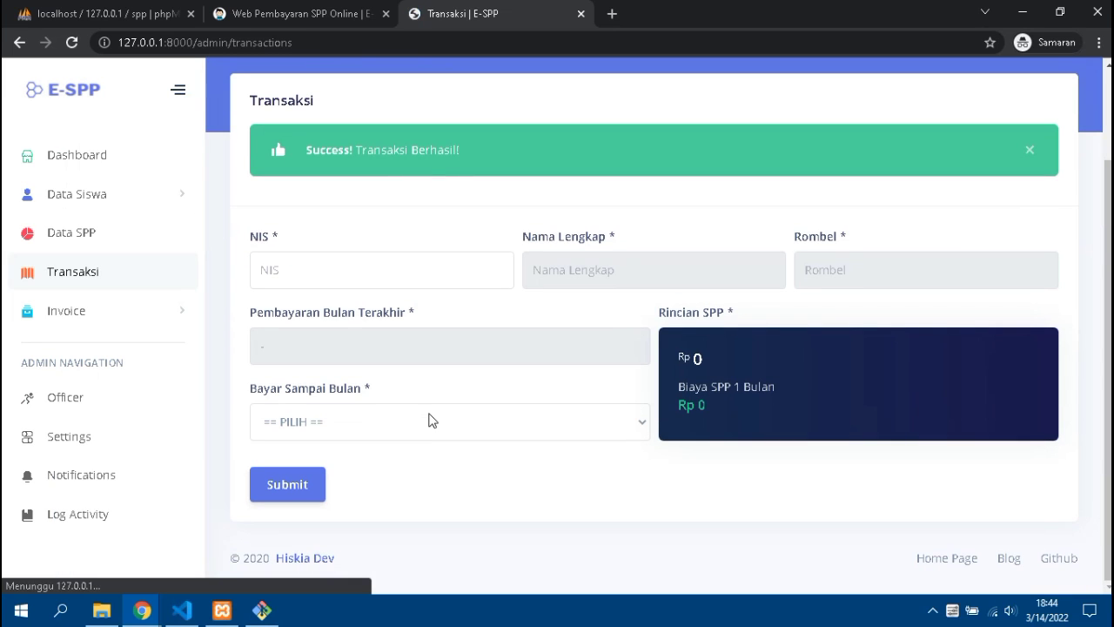
scroll(428, 420, up, 2)
scroll(428, 421, down, 2)
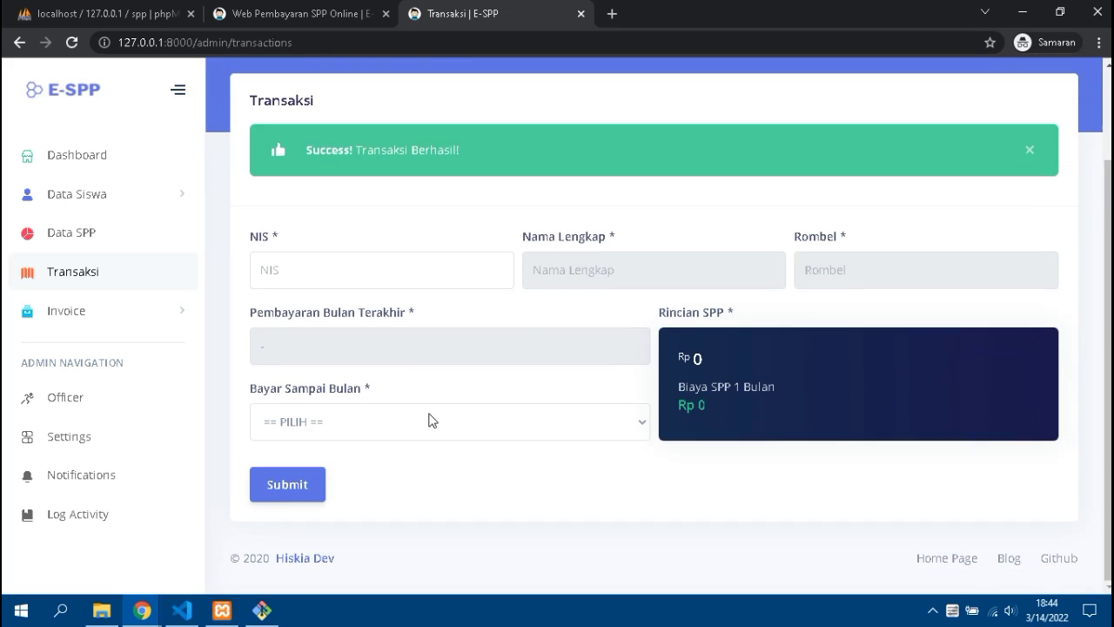
Show the Invoice Success Payment list containing the Rp150,000.00 Maret payment
click(59, 312)
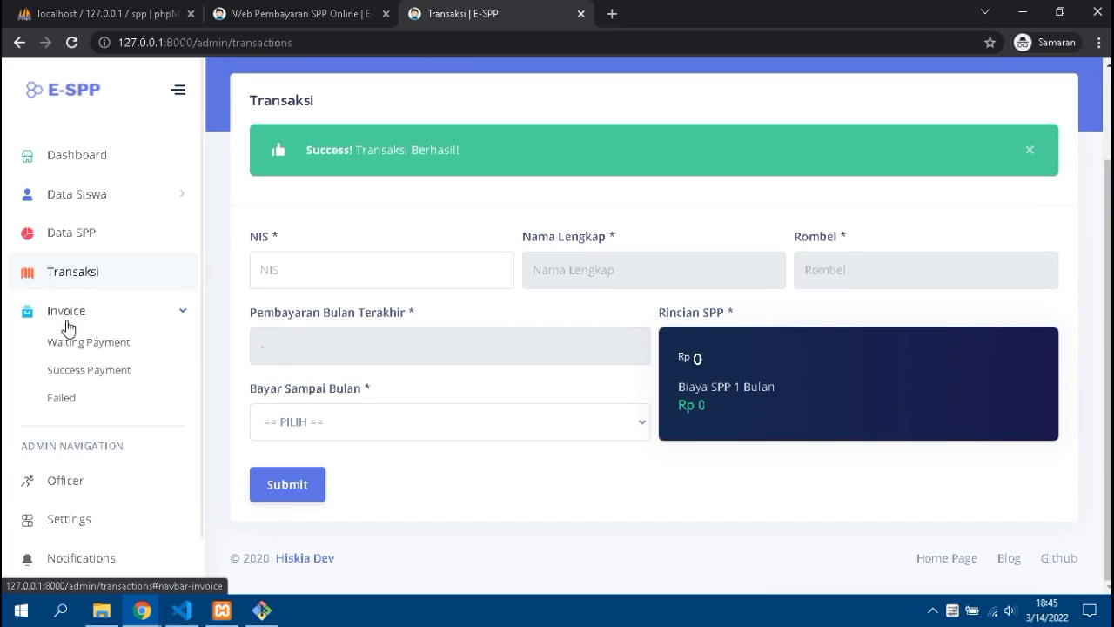
click(101, 374)
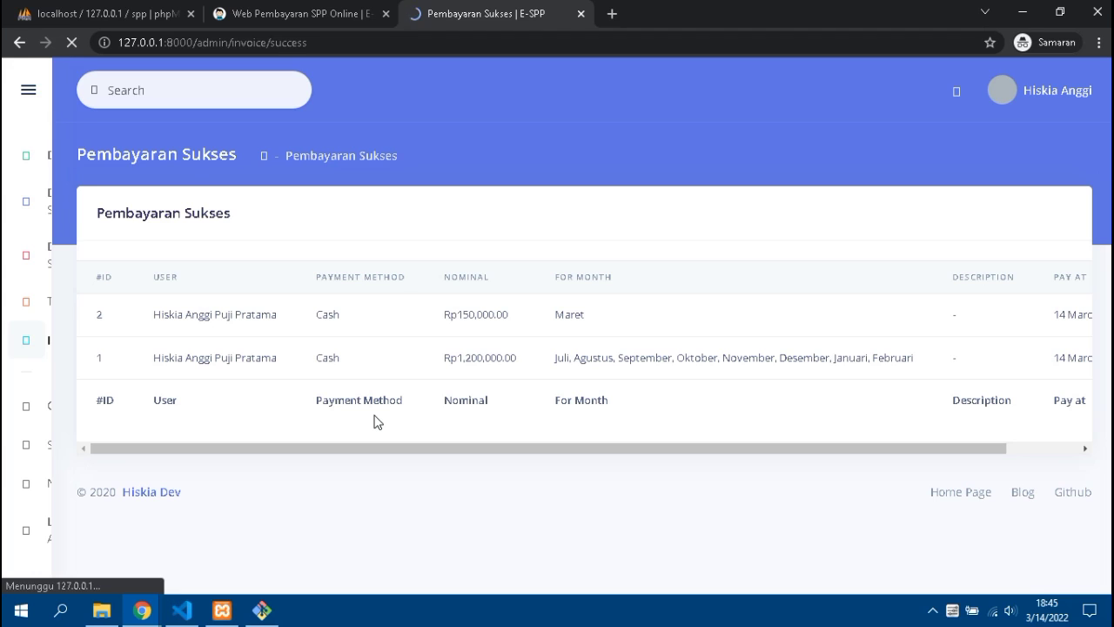
mouse_move(370, 447)
mouse_down()
mouse_move(454, 449)
mouse_move(339, 455)
mouse_up()
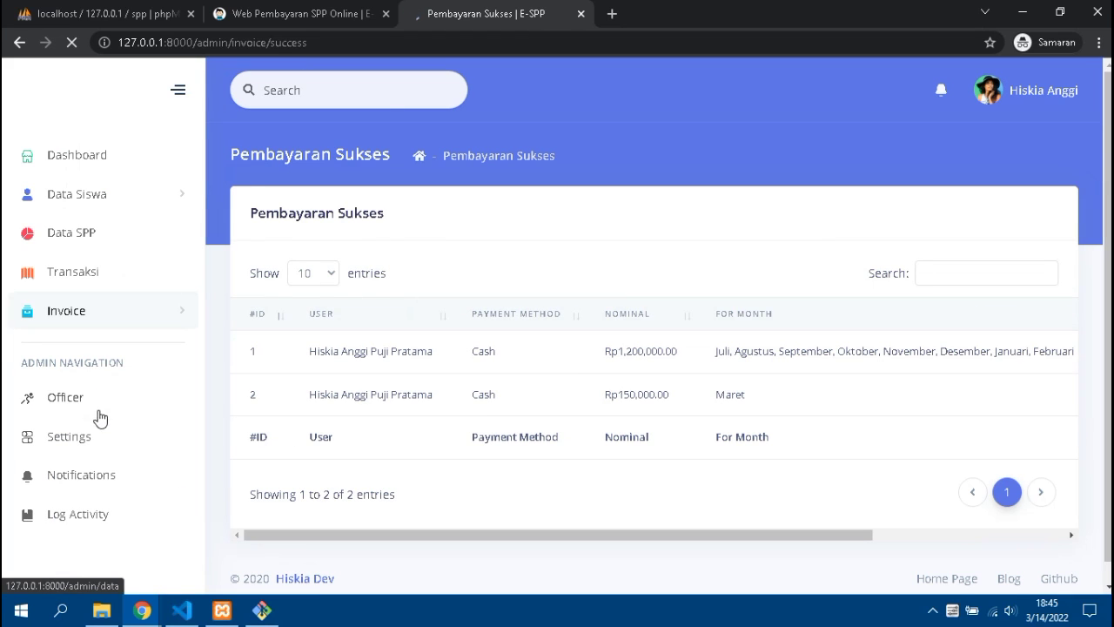
click(108, 324)
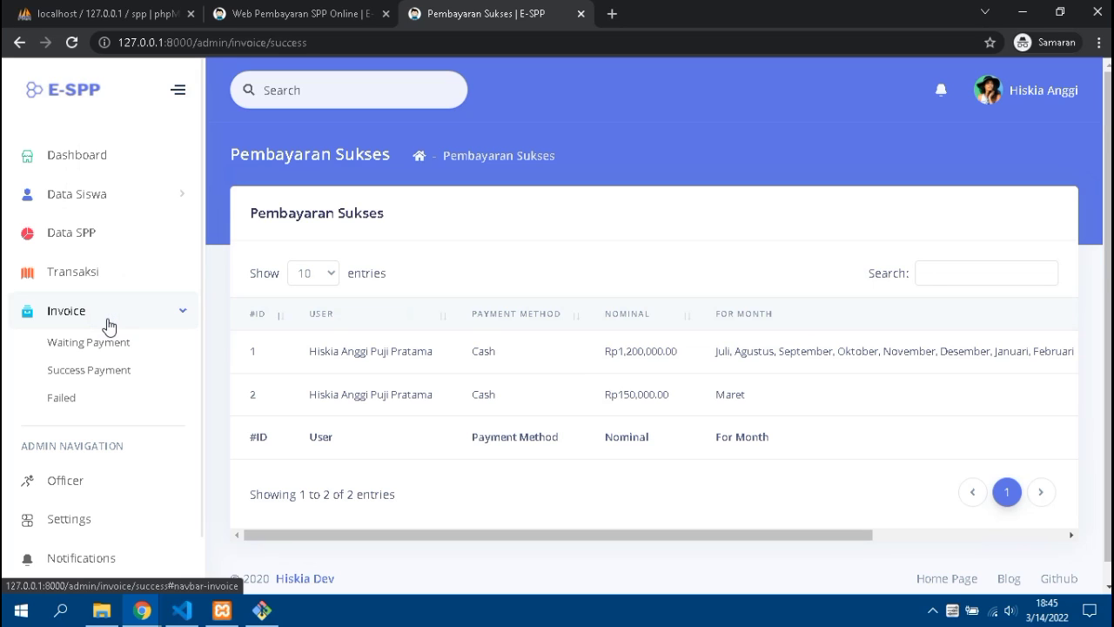
click(108, 324)
Open the Officer page showing the single Master Data Petugas record
click(106, 405)
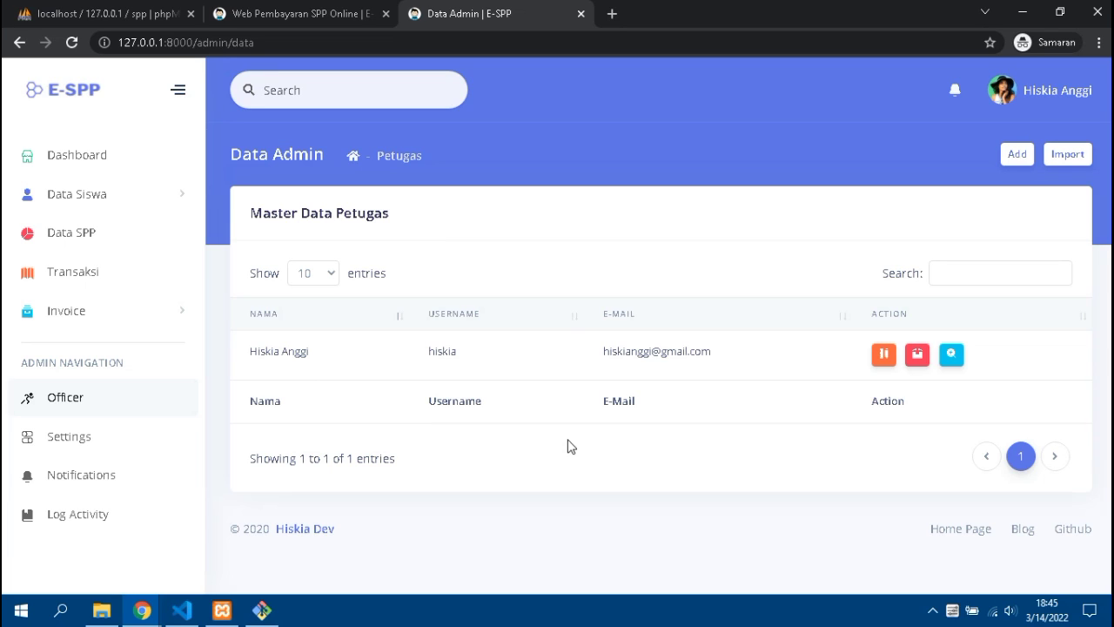
Open Settings and review the four Pengaturan entries: bri, month_begin, ovo and title
click(97, 447)
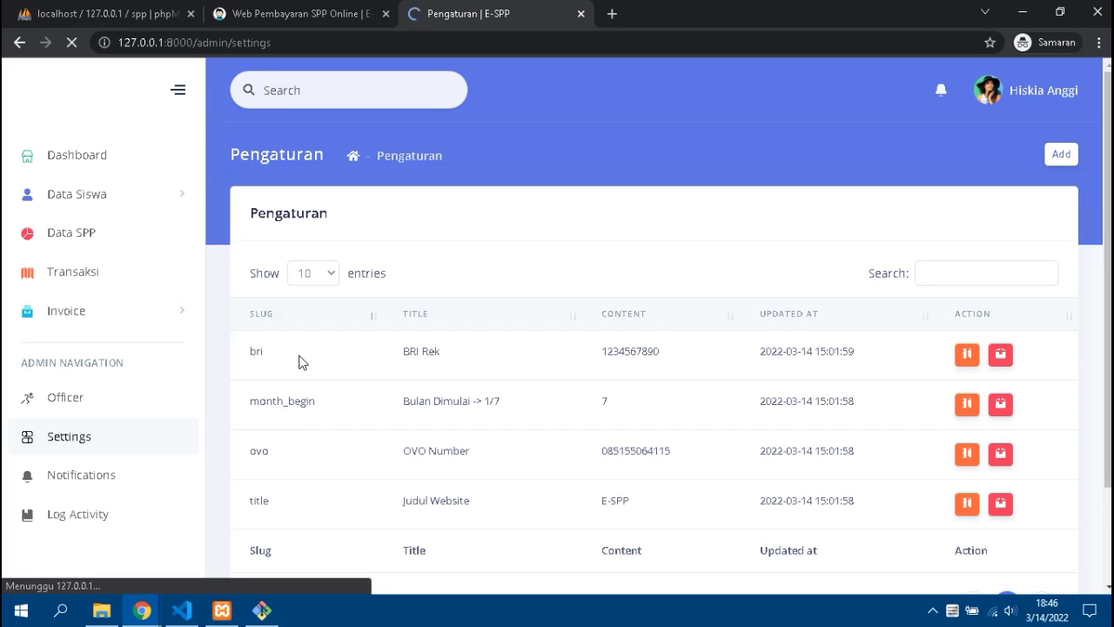
scroll(298, 363, down, 2)
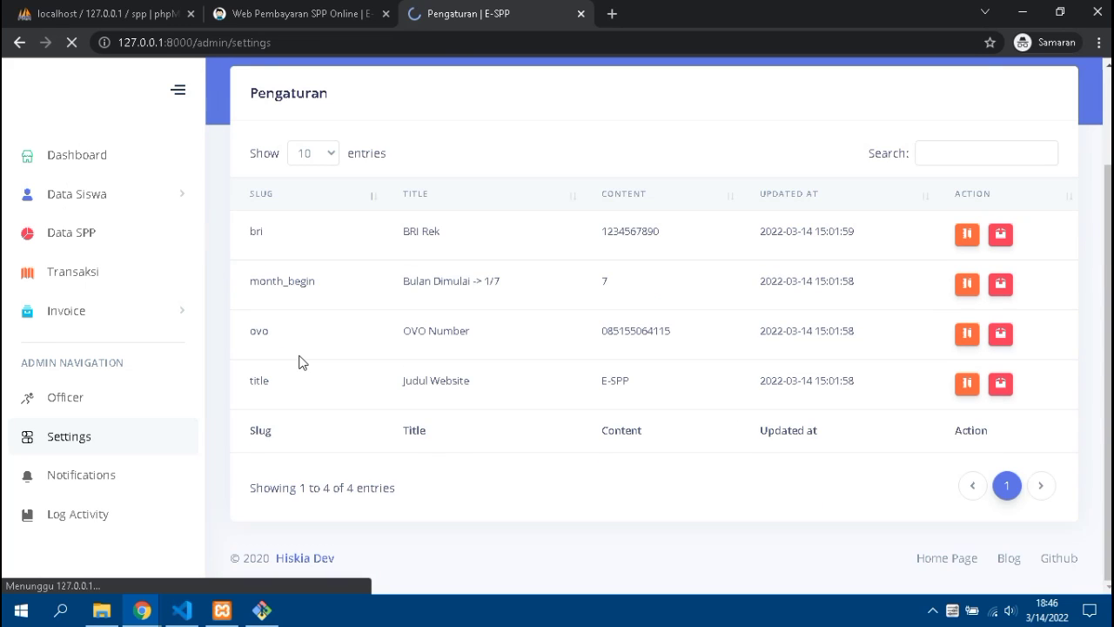
scroll(299, 362, up, 2)
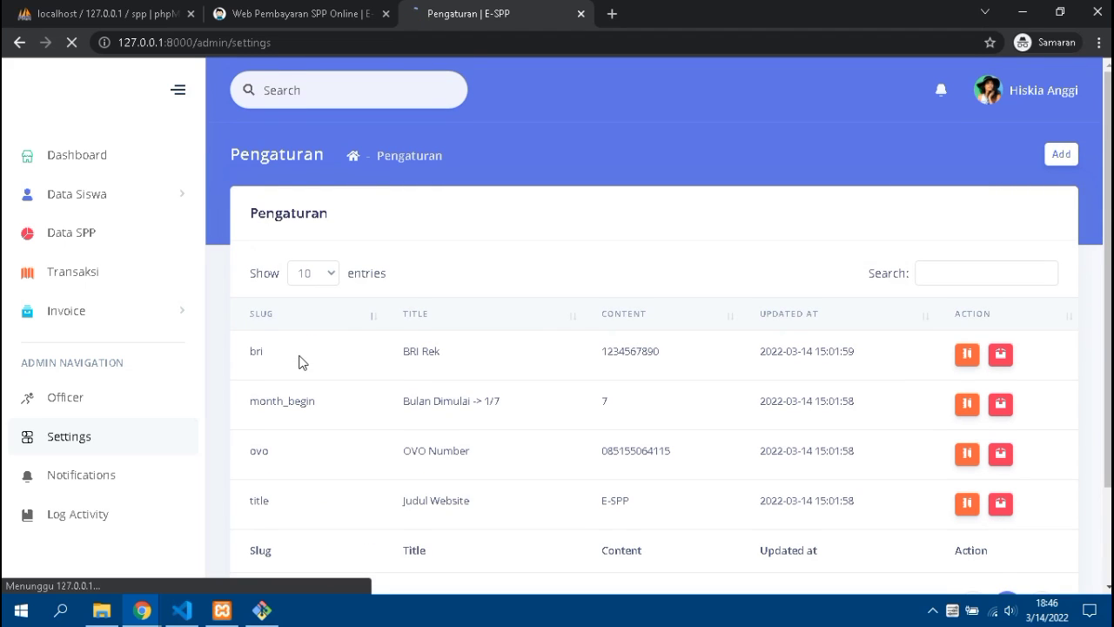
scroll(299, 362, down, 2)
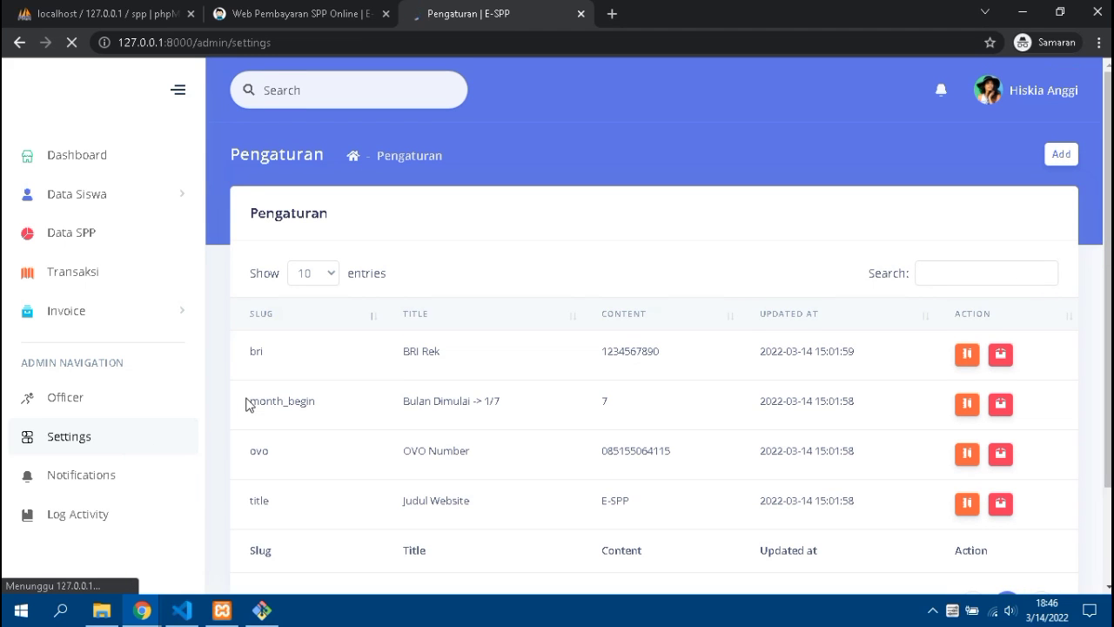
scroll(246, 403, down, 2)
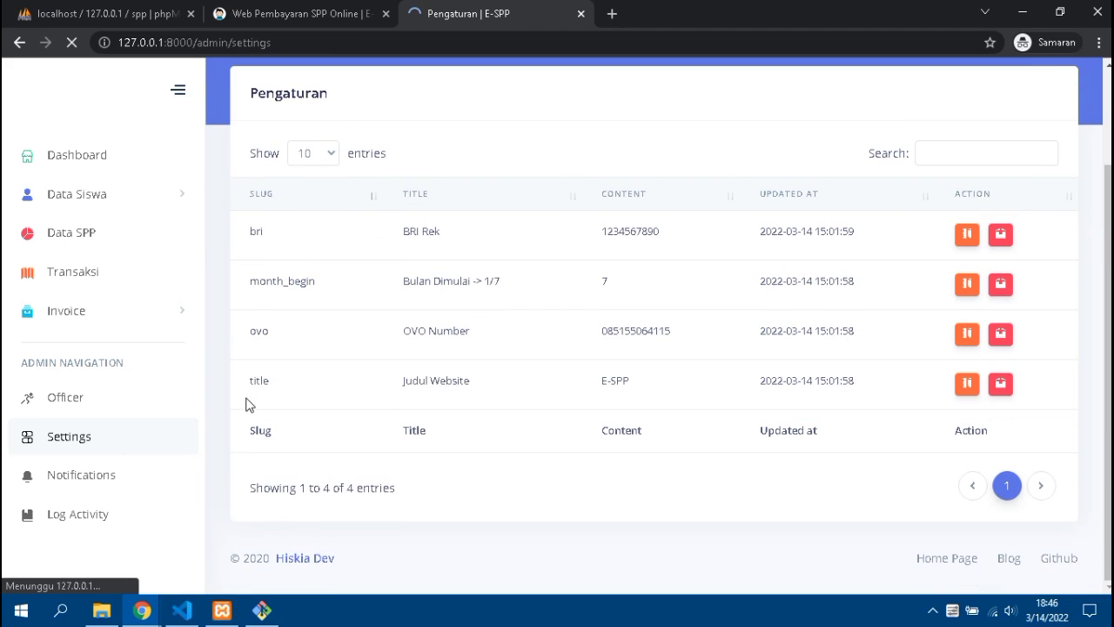
Check the empty Notifications list and the Log Activity entries, then return to the Dashboard
click(102, 481)
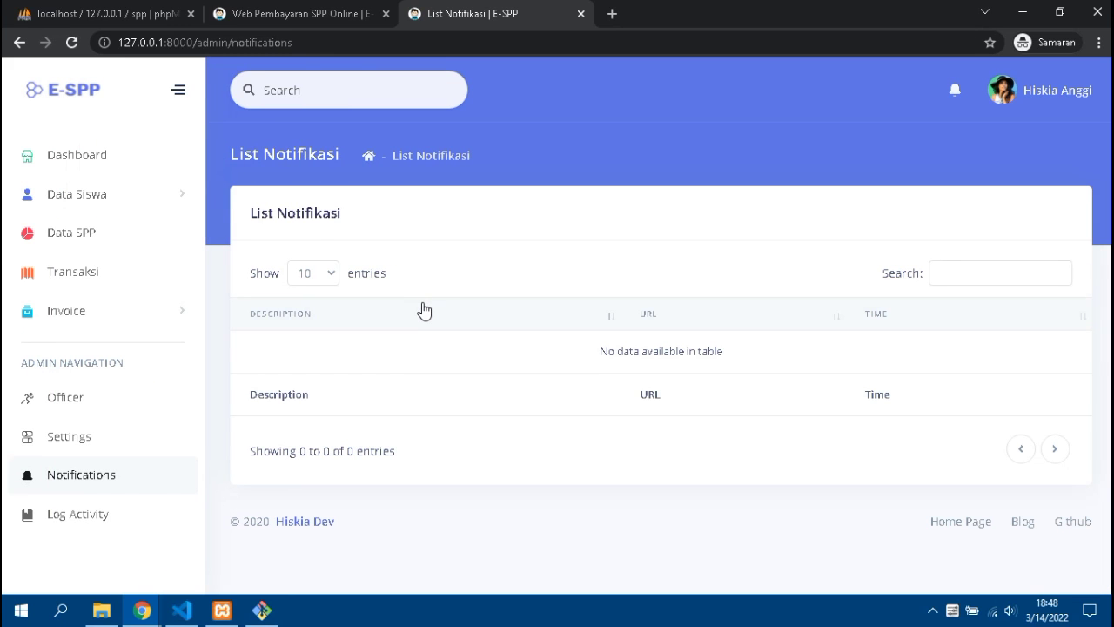
click(95, 521)
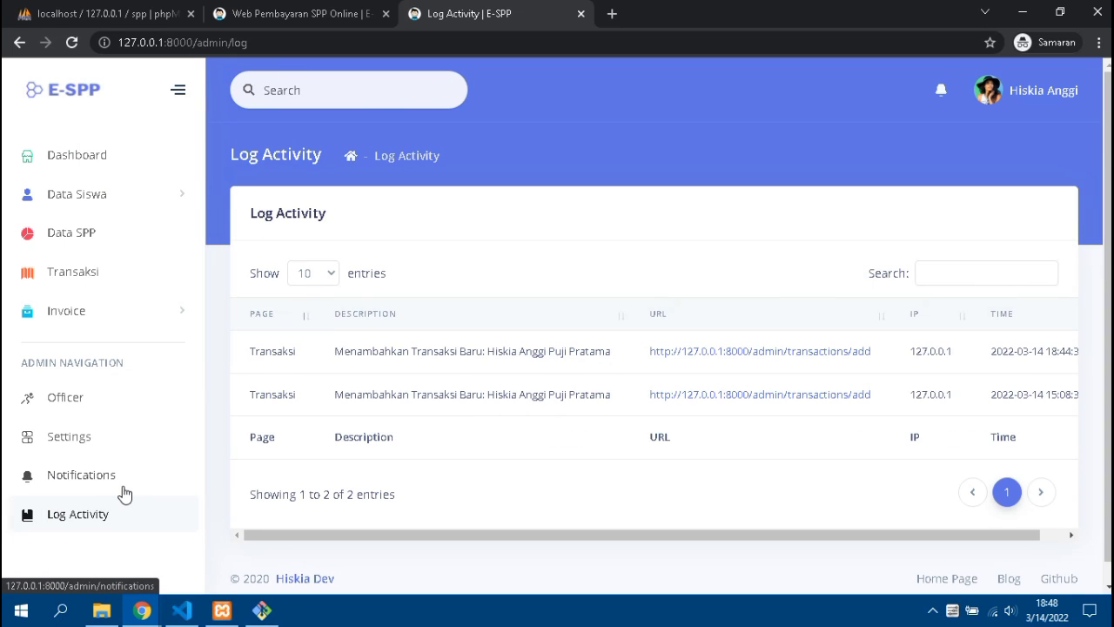
click(75, 162)
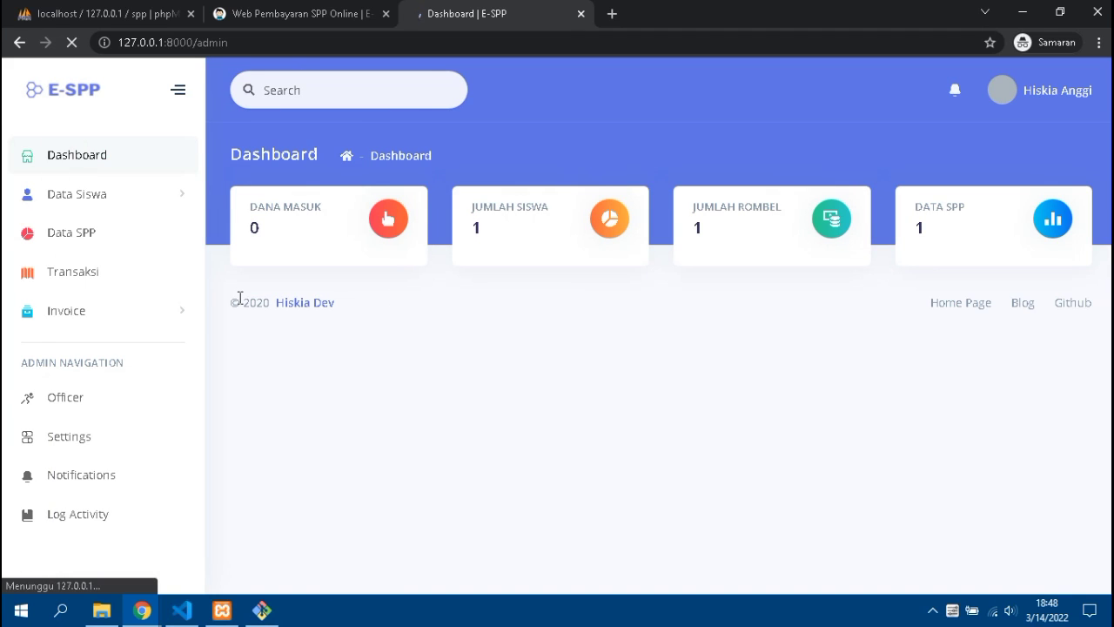
click(376, 364)
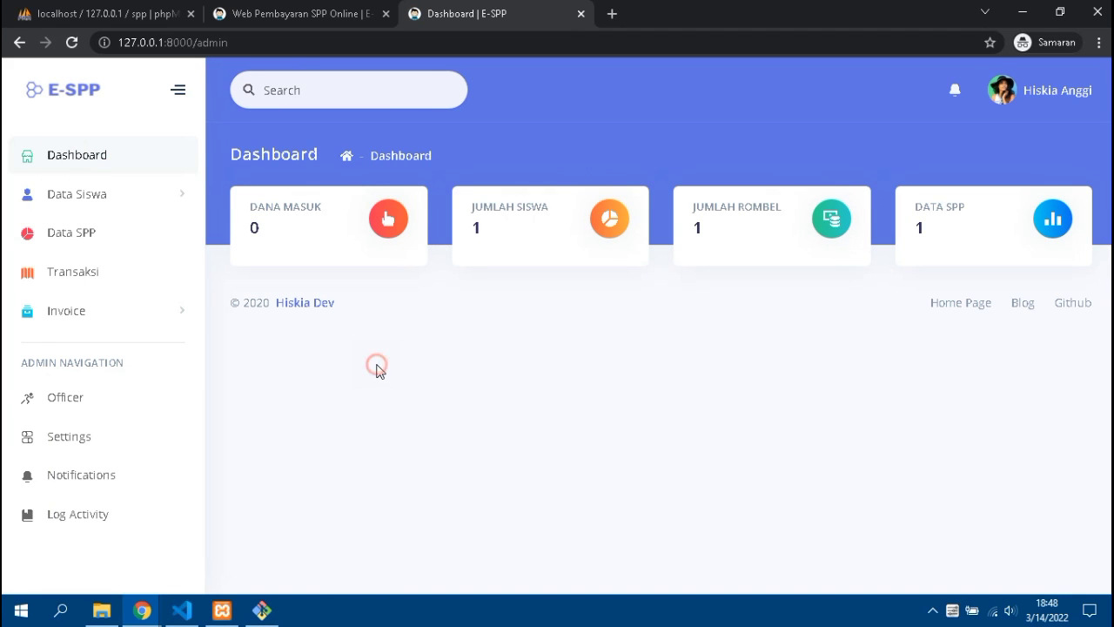